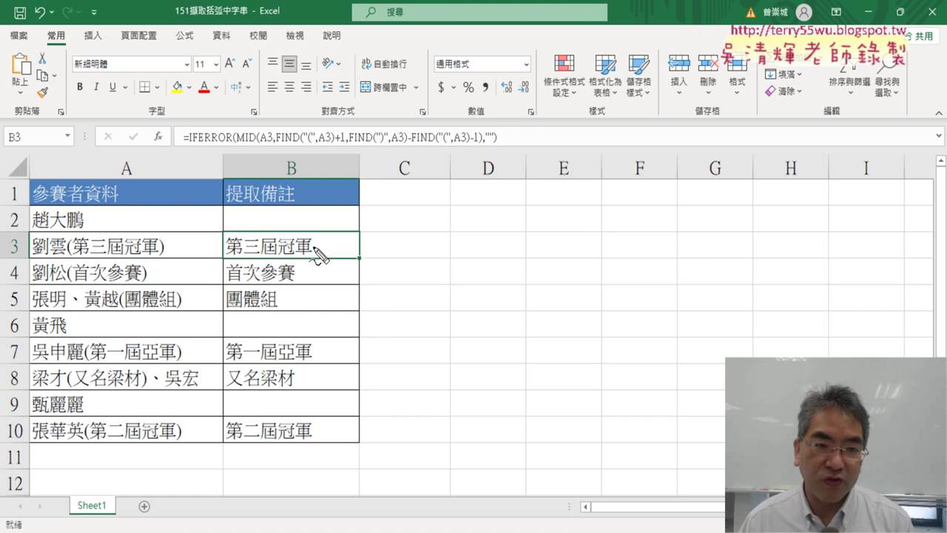
Annotate IFERROR, MID and FIND in B3's formula and A3's parentheses, then clear the marks.
{"action": "left_click_drag", "start_coordinate": [280, 143], "coordinate": [299, 142]}
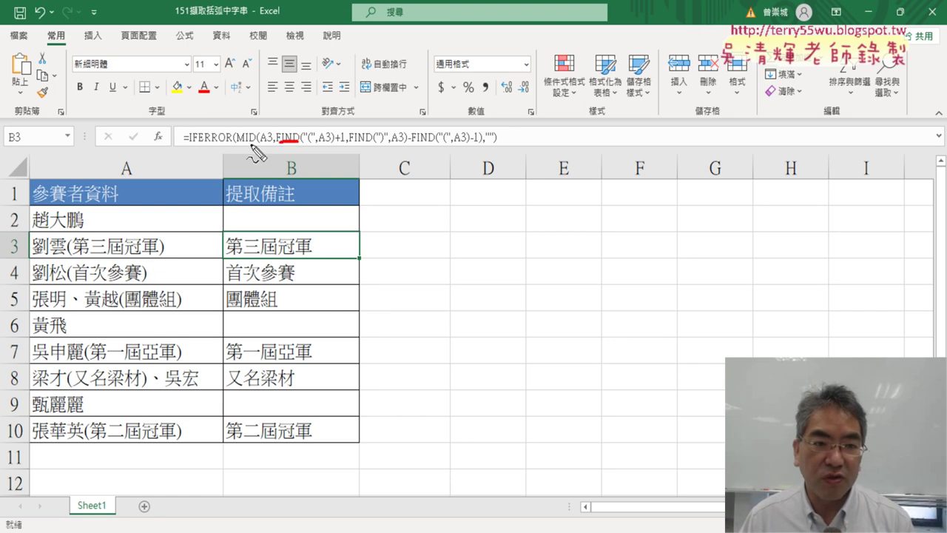
{"action": "left_click_drag", "start_coordinate": [238, 145], "coordinate": [256, 144]}
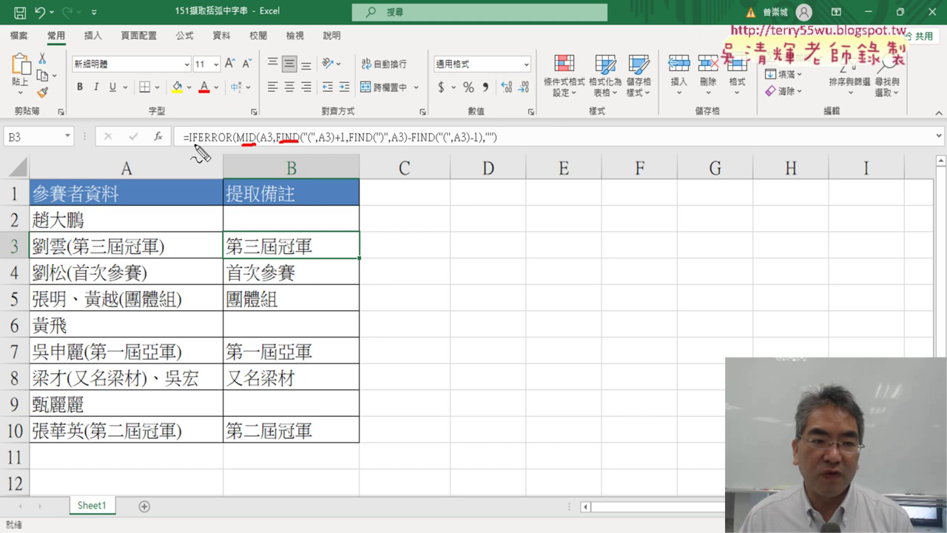
{"action": "left_click_drag", "start_coordinate": [192, 142], "coordinate": [227, 140]}
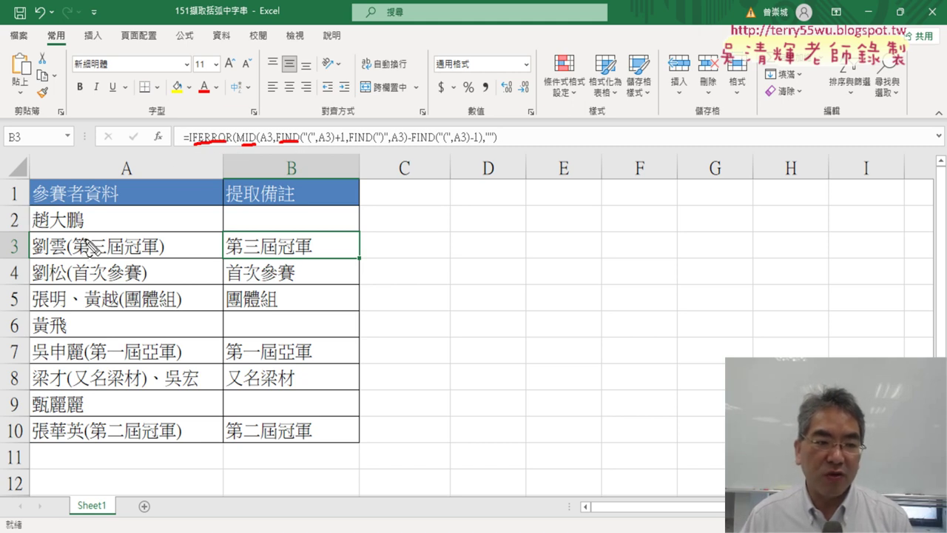
{"action": "left_click_drag", "start_coordinate": [85, 257], "coordinate": [144, 255]}
{"action": "mouse_move", "coordinate": [129, 219]}
{"action": "left_mouse_down"}
{"action": "mouse_move", "coordinate": [201, 196]}
{"action": "mouse_move", "coordinate": [272, 230]}
{"action": "mouse_move", "coordinate": [294, 210]}
{"action": "left_mouse_up"}
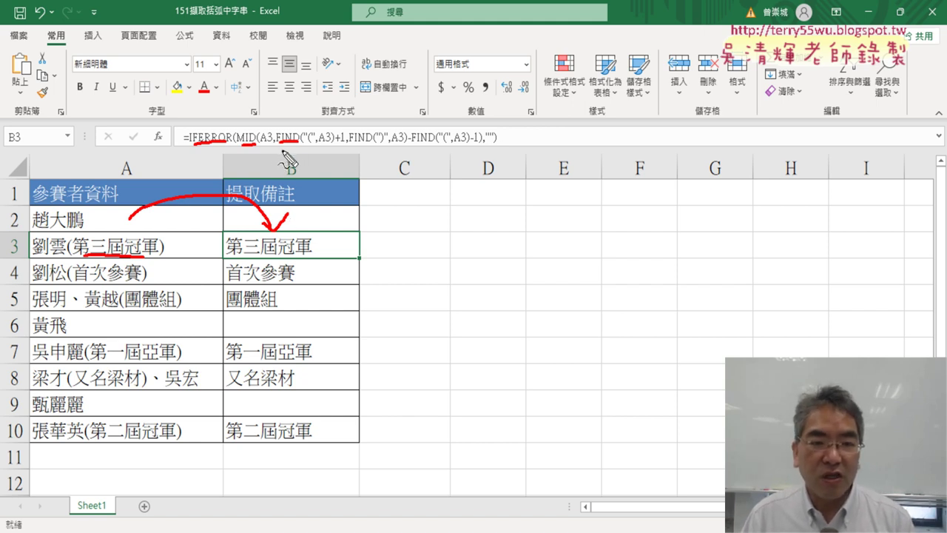
{"action": "left_click_drag", "start_coordinate": [278, 148], "coordinate": [297, 148]}
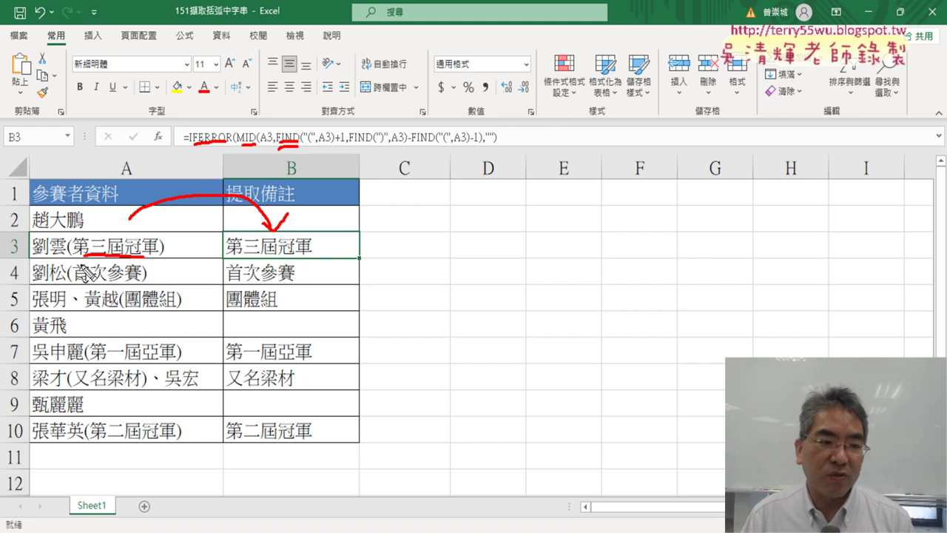
{"action": "mouse_move", "coordinate": [74, 257]}
{"action": "left_mouse_down"}
{"action": "mouse_move", "coordinate": [67, 236]}
{"action": "mouse_move", "coordinate": [75, 257]}
{"action": "left_mouse_up"}
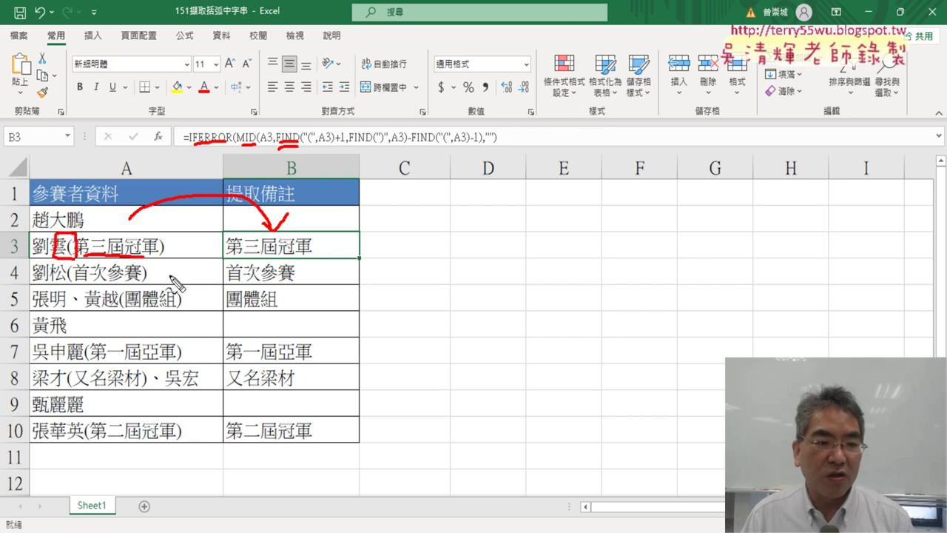
{"action": "left_click_drag", "start_coordinate": [157, 233], "coordinate": [156, 259]}
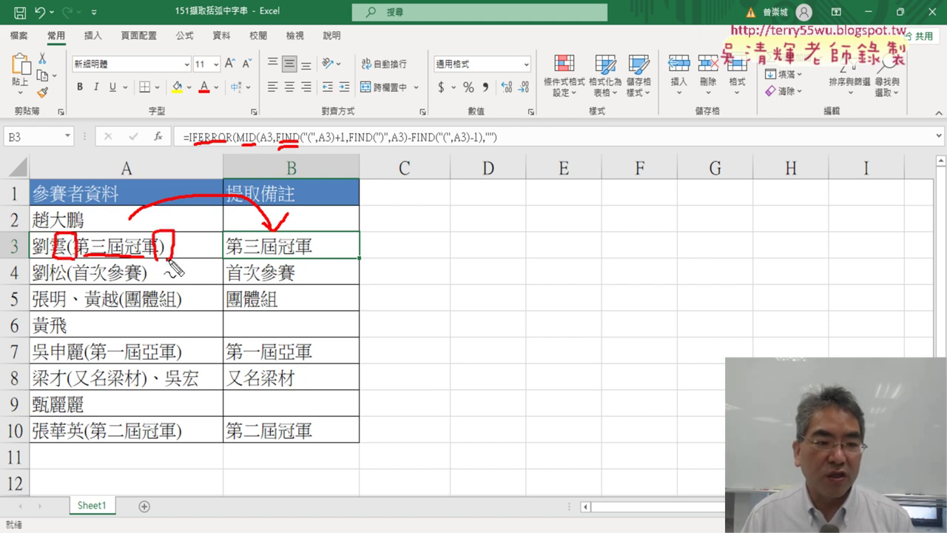
{"action": "left_click_drag", "start_coordinate": [309, 147], "coordinate": [329, 145]}
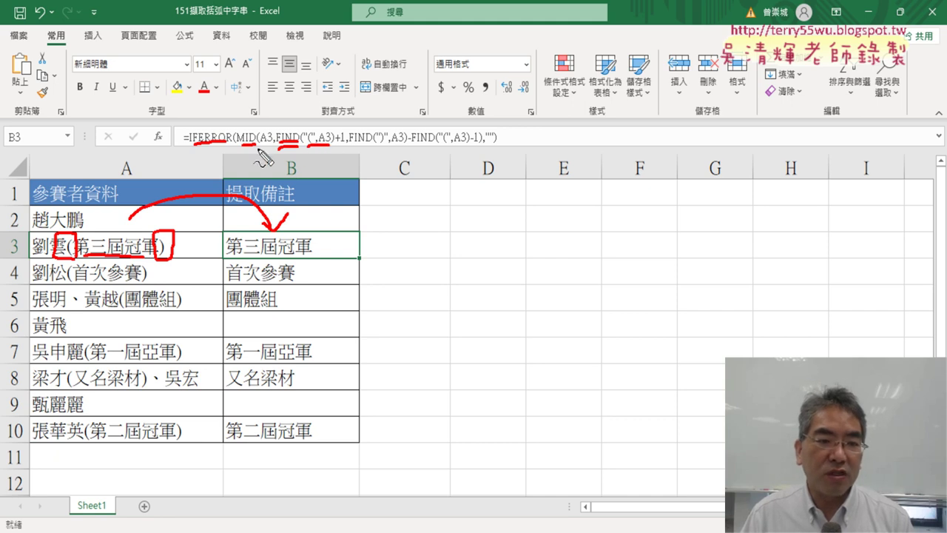
{"action": "left_click_drag", "start_coordinate": [265, 125], "coordinate": [263, 157]}
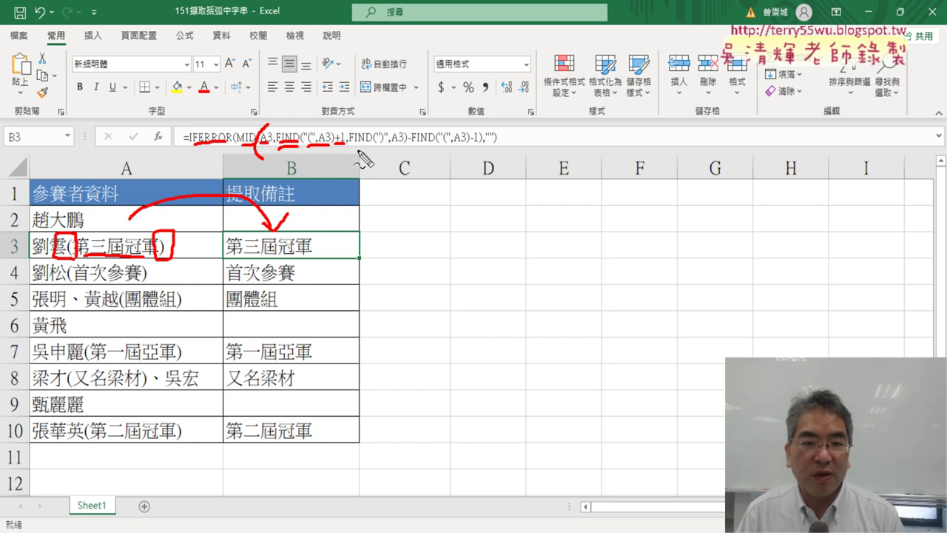
{"action": "key", "text": "Escape"}
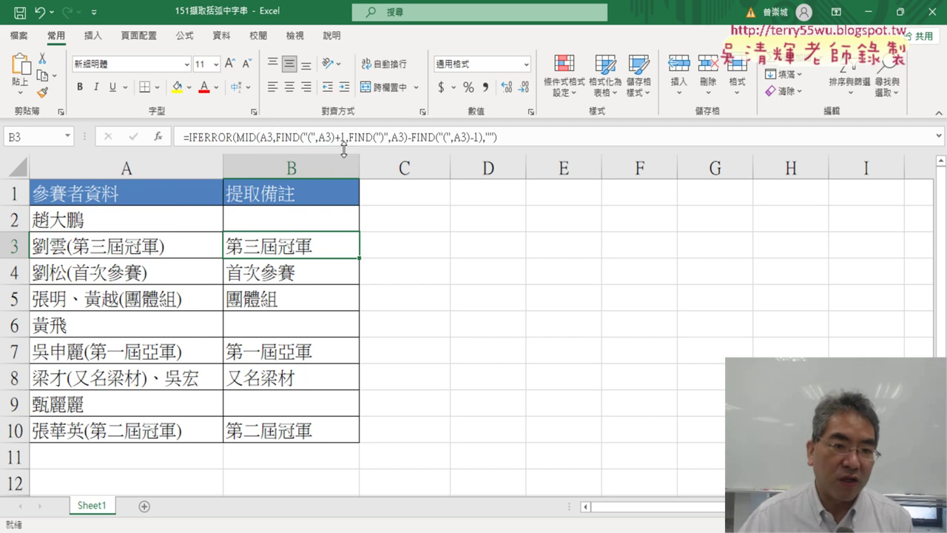
Inspect the MID arguments of B3's formula without changing it.
{"action": "left_click", "coordinate": [249, 137]}
{"action": "left_click", "coordinate": [158, 138]}
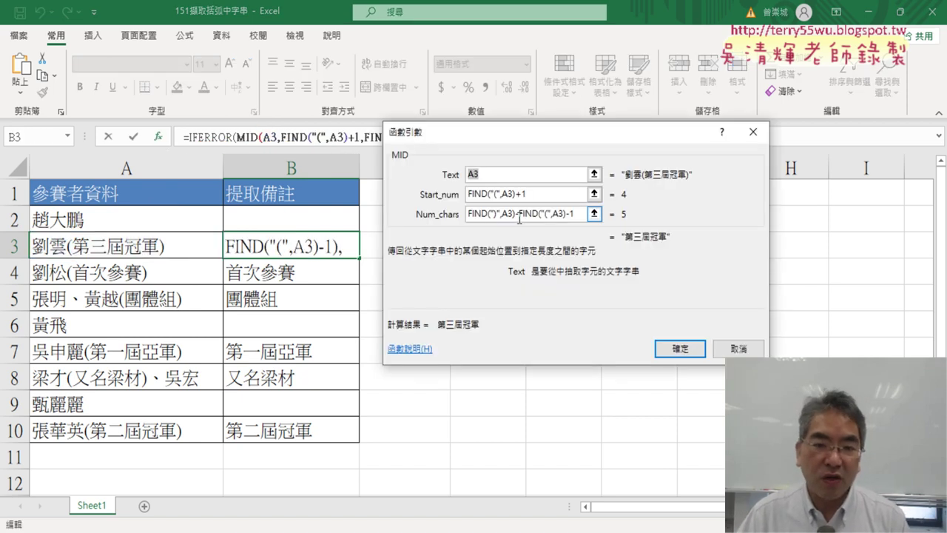
{"action": "left_click_drag", "start_coordinate": [516, 214], "coordinate": [488, 216]}
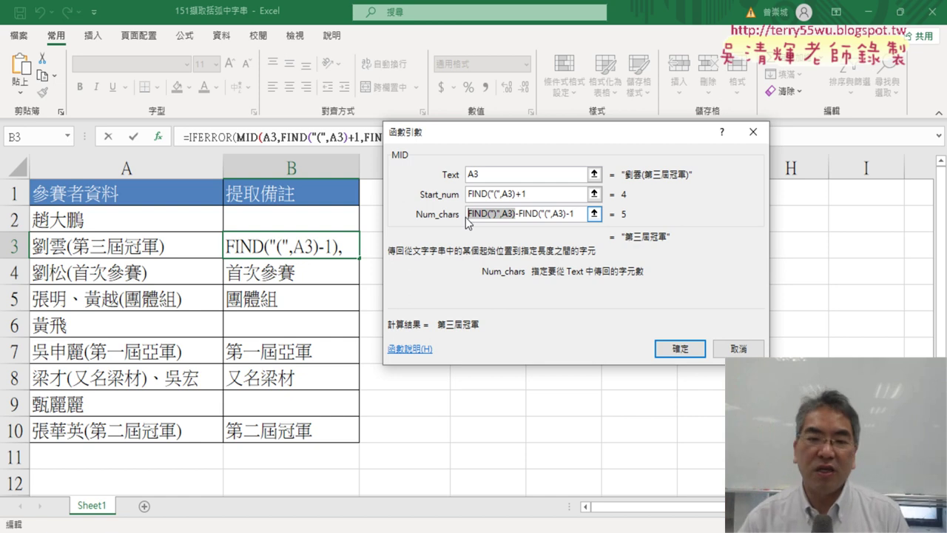
{"action": "left_click", "coordinate": [496, 214]}
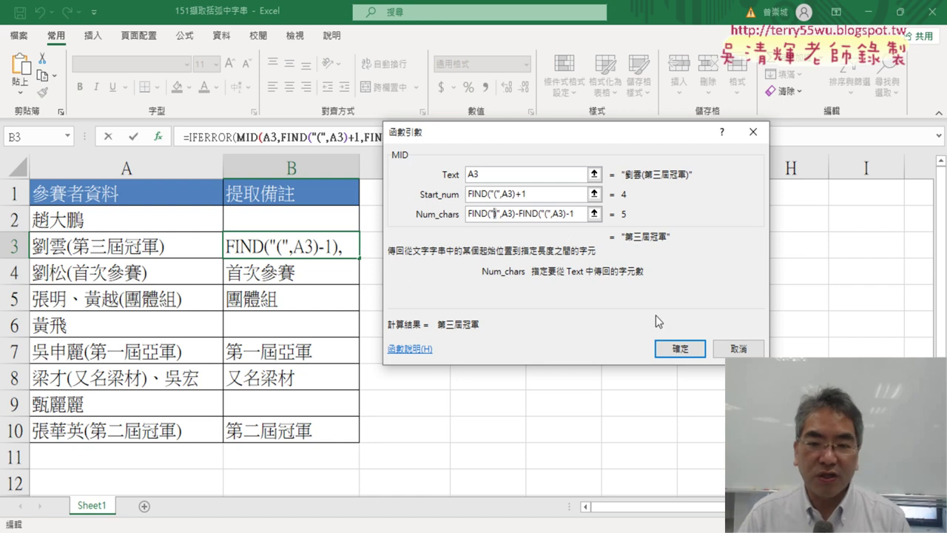
{"action": "left_click", "coordinate": [681, 348]}
Inspect IFERROR's Value and error-fallback arguments, leaving the formula unchanged.
{"action": "left_click", "coordinate": [217, 137]}
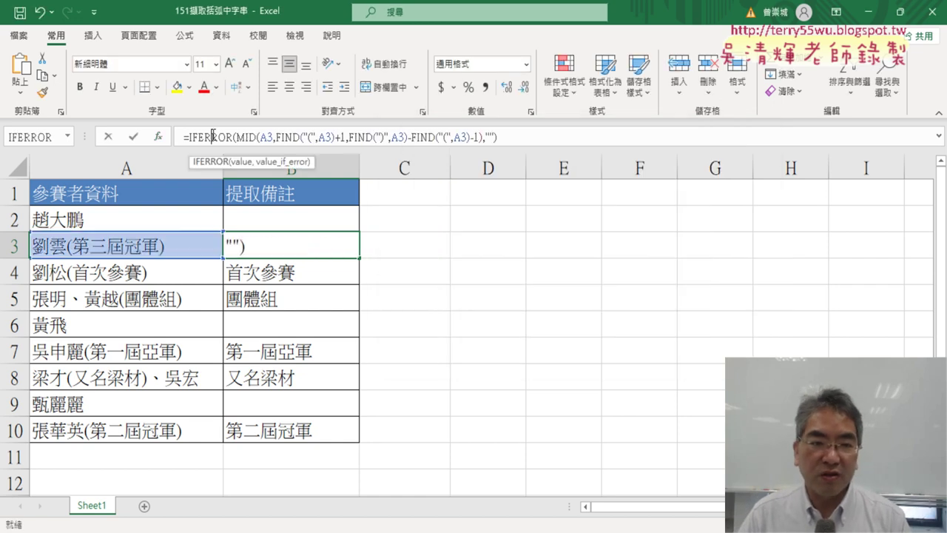
{"action": "left_click", "coordinate": [158, 137]}
{"action": "left_click", "coordinate": [560, 186]}
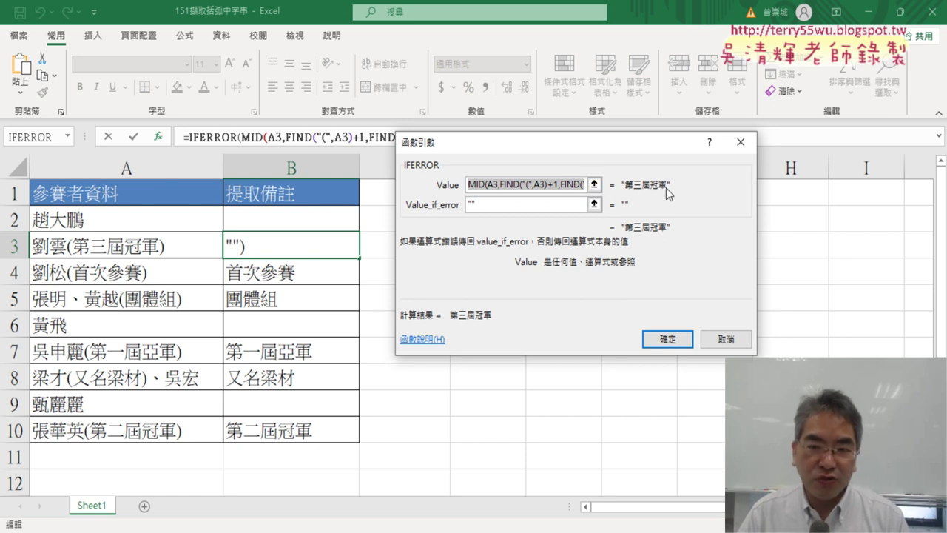
{"action": "left_click", "coordinate": [471, 205]}
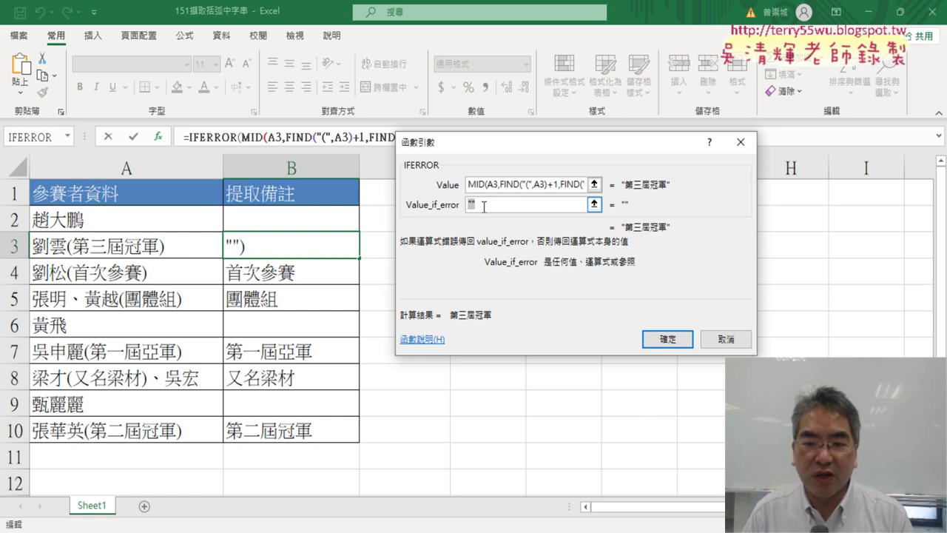
{"action": "left_click", "coordinate": [672, 339]}
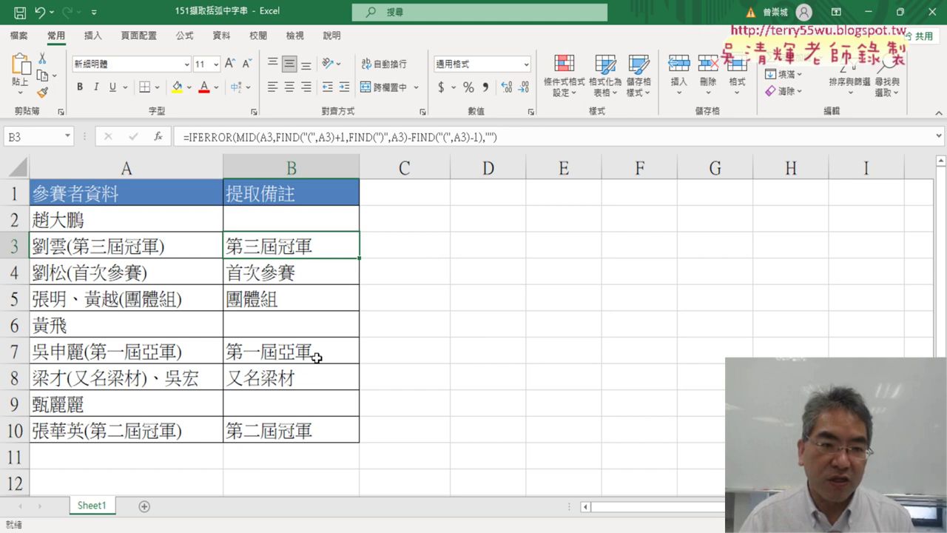
Rename the Sheet1 worksheet tab to 函數.
{"action": "right_click", "coordinate": [95, 510]}
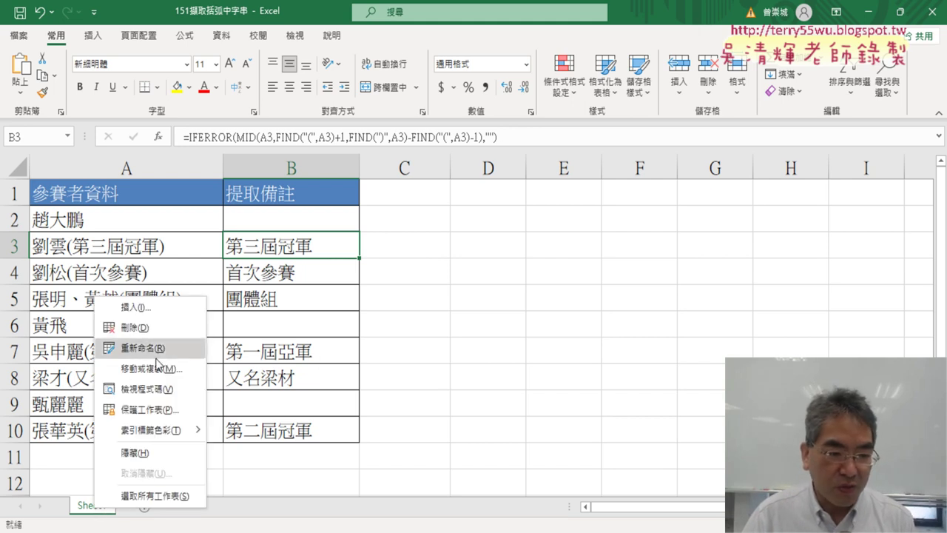
{"action": "left_click", "coordinate": [85, 514]}
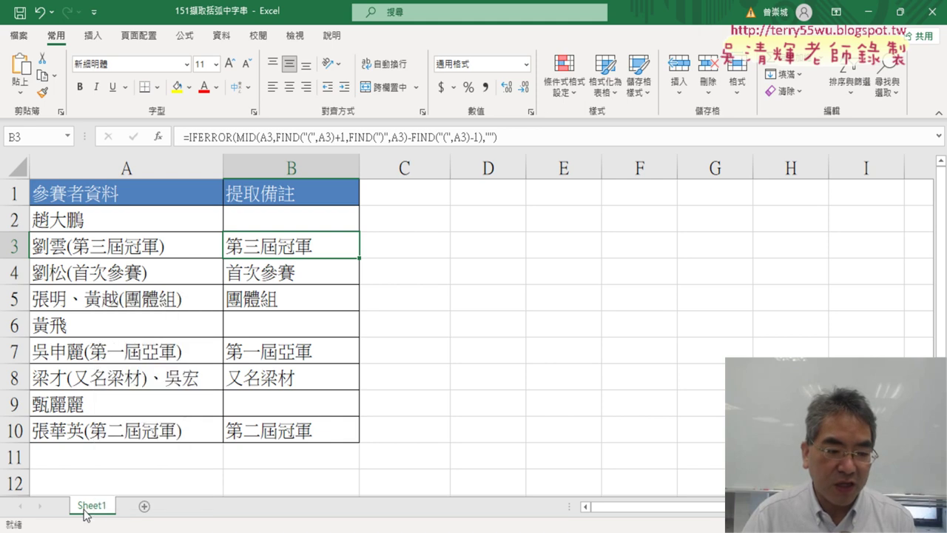
{"action": "double_click", "coordinate": [100, 511]}
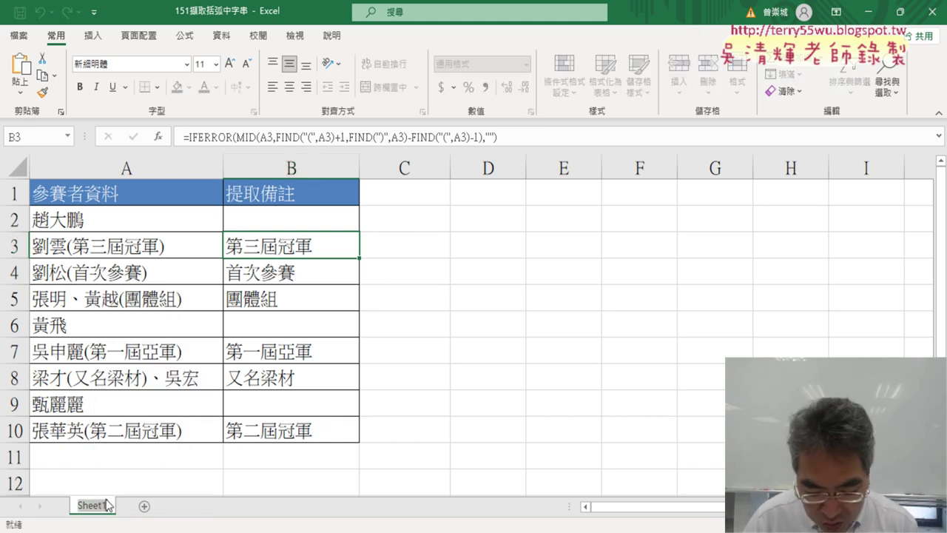
{"action": "type", "text": "h8"}
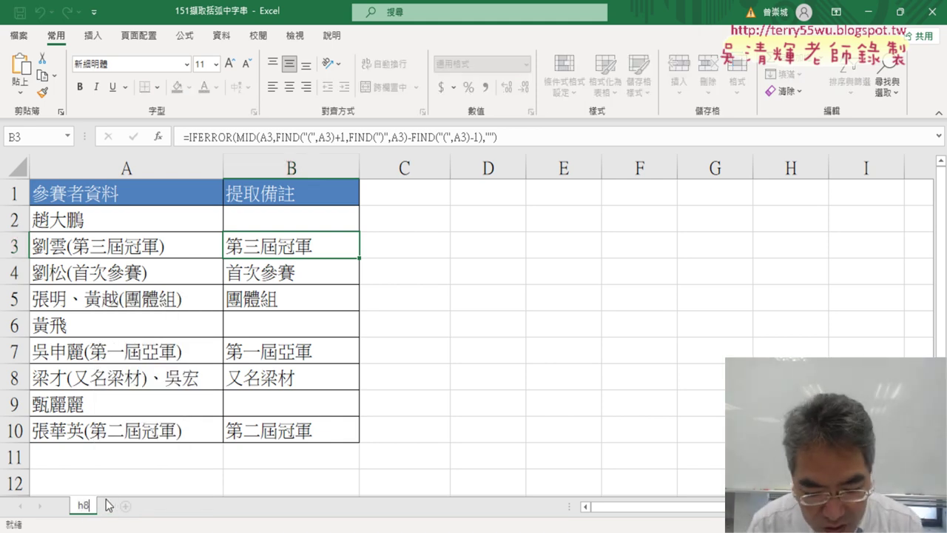
{"action": "type", "text": "工引函數"}
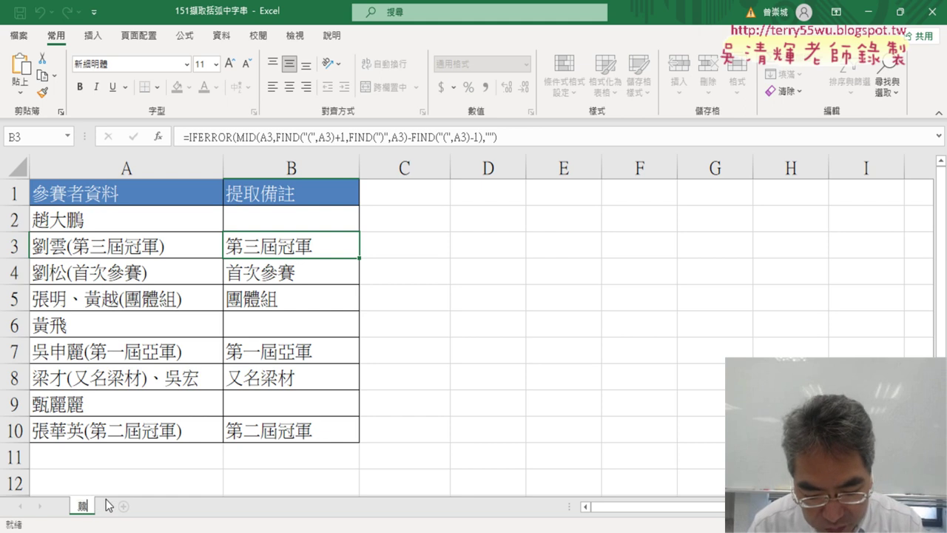
{"action": "key", "text": "Return"}
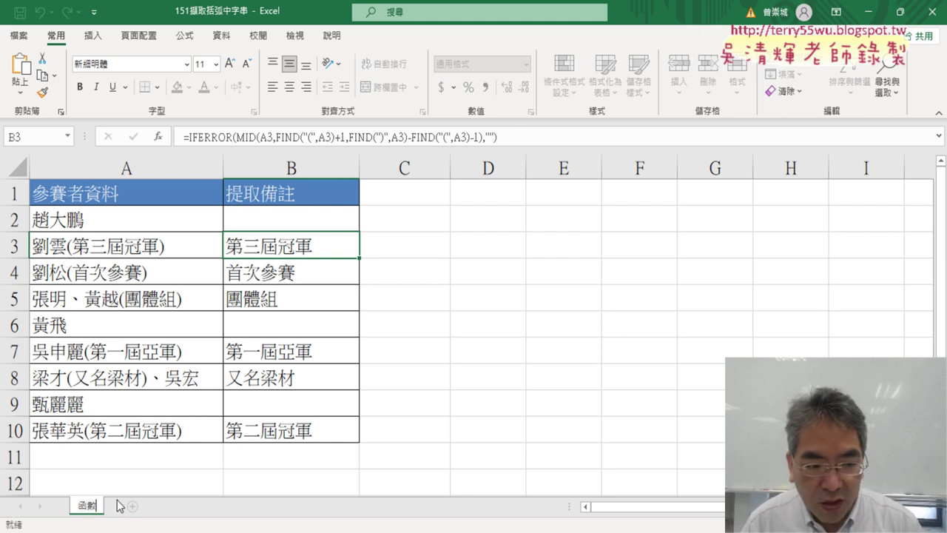
{"action": "key", "text": "Return"}
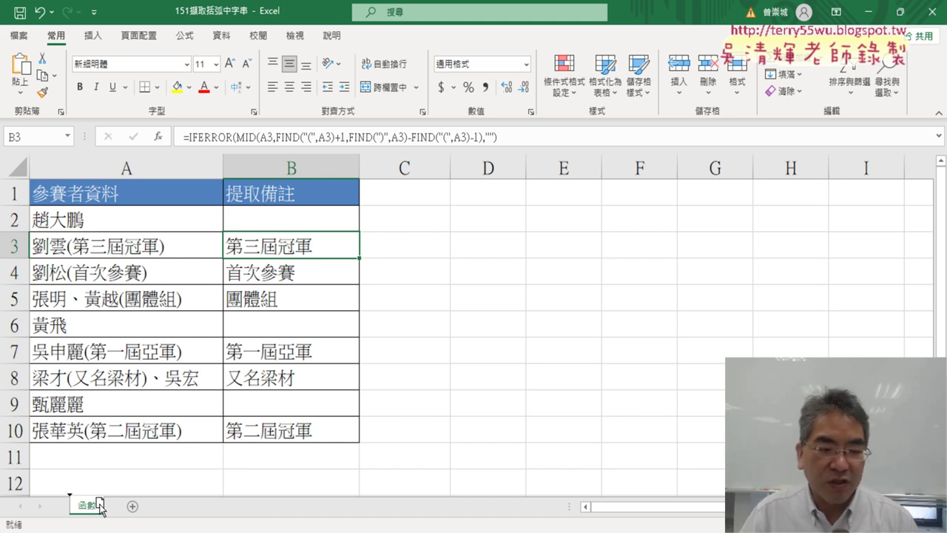
Duplicate the 函數 sheet and rename the copy 函數 (2) to 巨集.
{"action": "left_click_drag", "start_coordinate": [89, 503], "coordinate": [140, 506]}
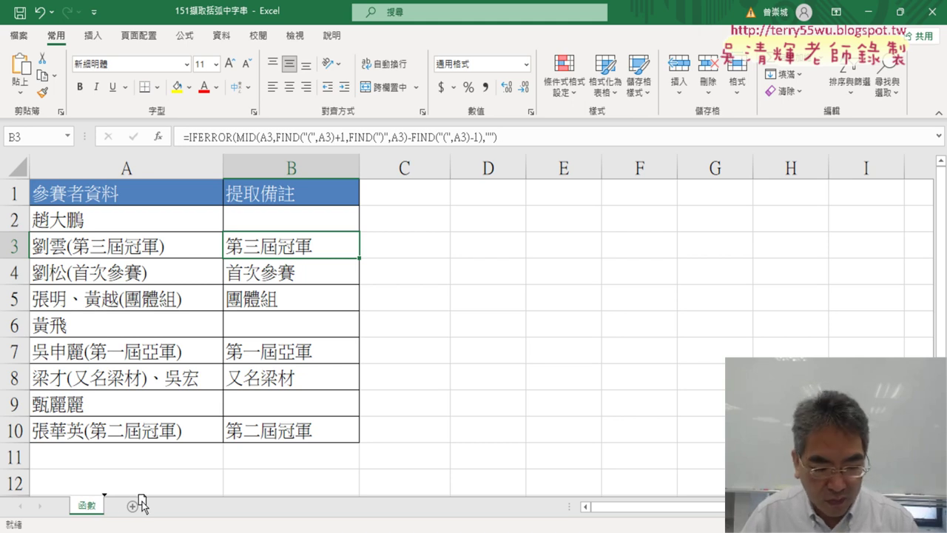
{"action": "left_click_drag", "start_coordinate": [141, 504], "coordinate": [143, 507]}
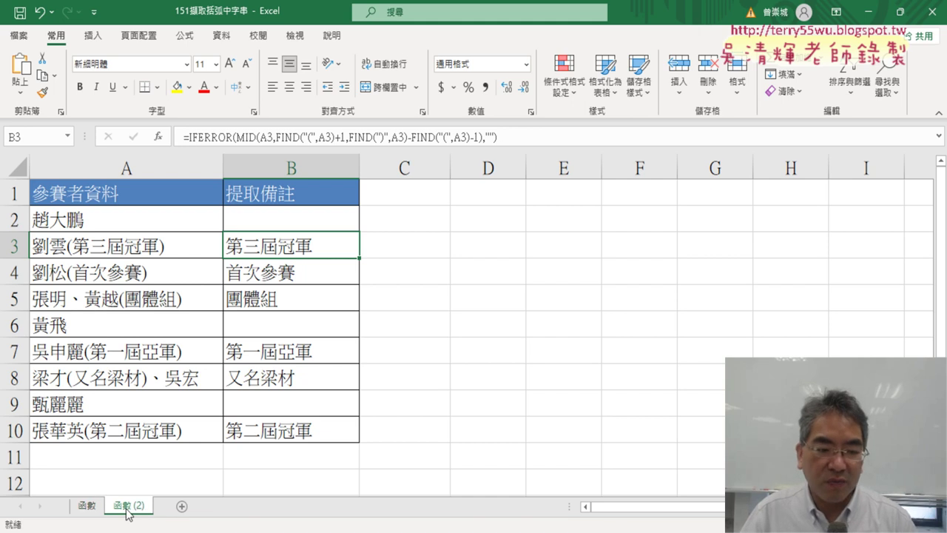
{"action": "double_click", "coordinate": [129, 506]}
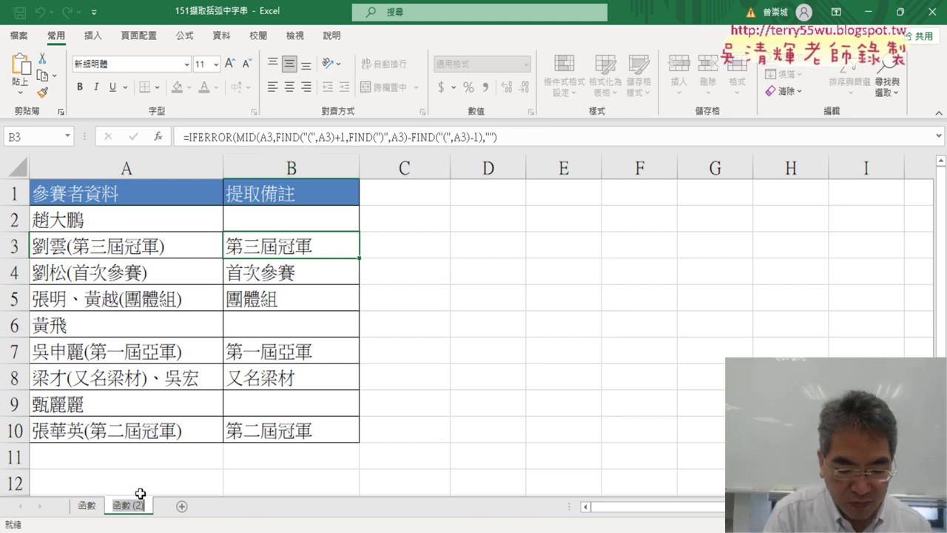
{"action": "key", "text": "BackSpace"}
{"action": "type", "text": "擷"}
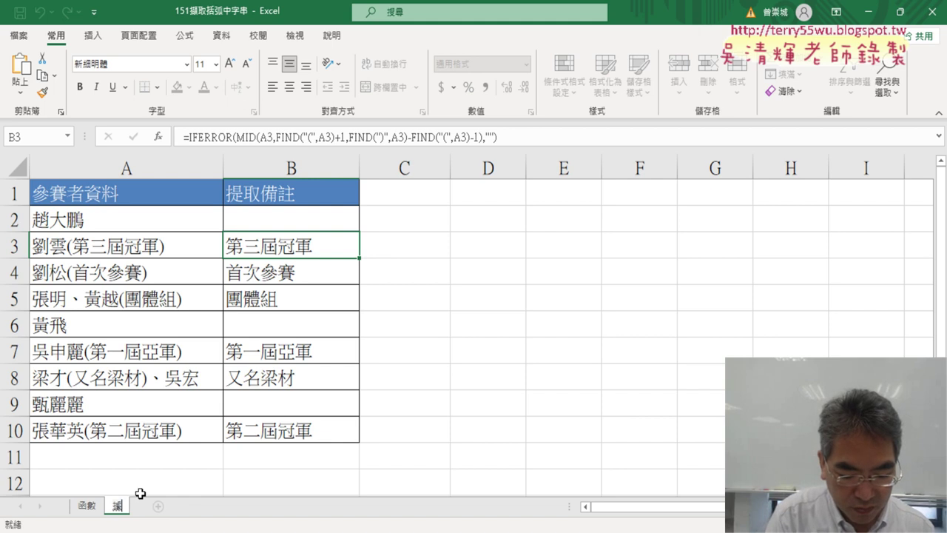
{"action": "type", "text": "取"}
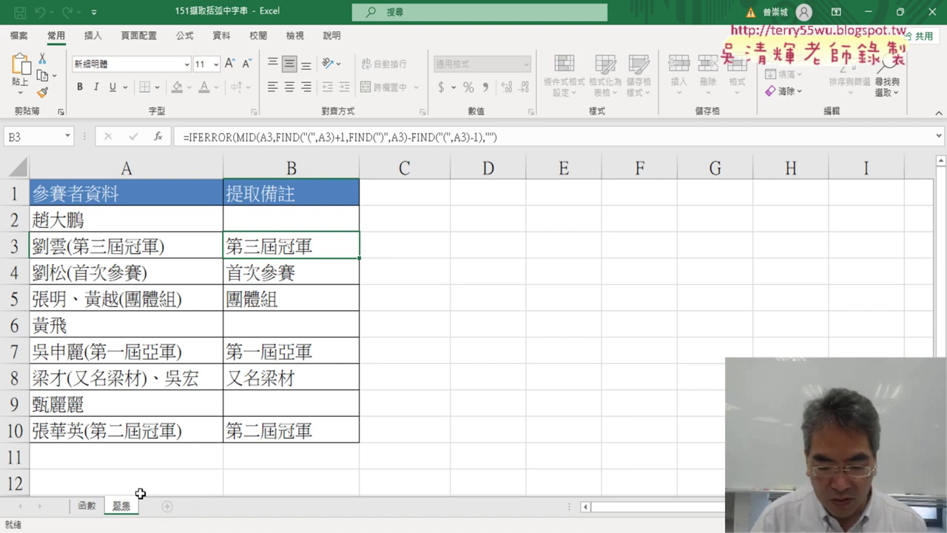
{"action": "key", "text": "Down"}
{"action": "key", "text": "Return"}
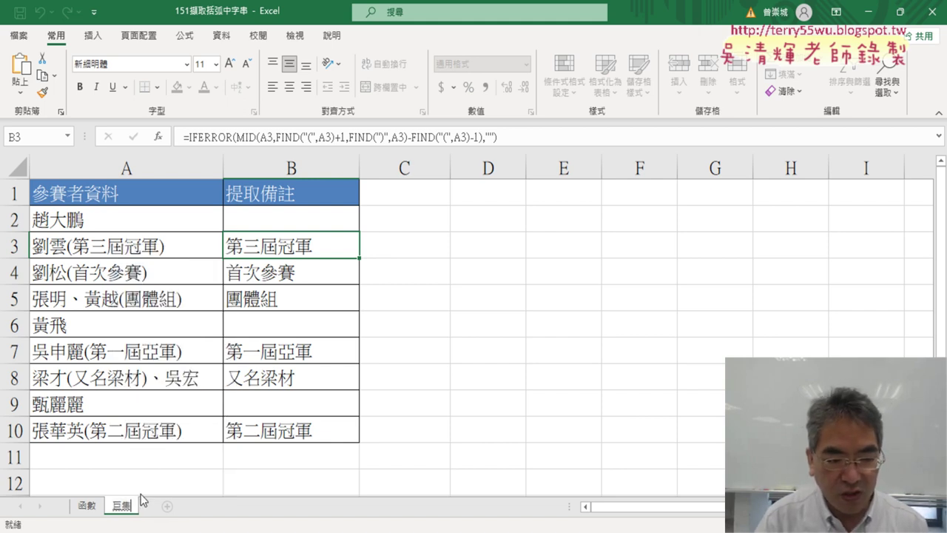
{"action": "key", "text": "Return"}
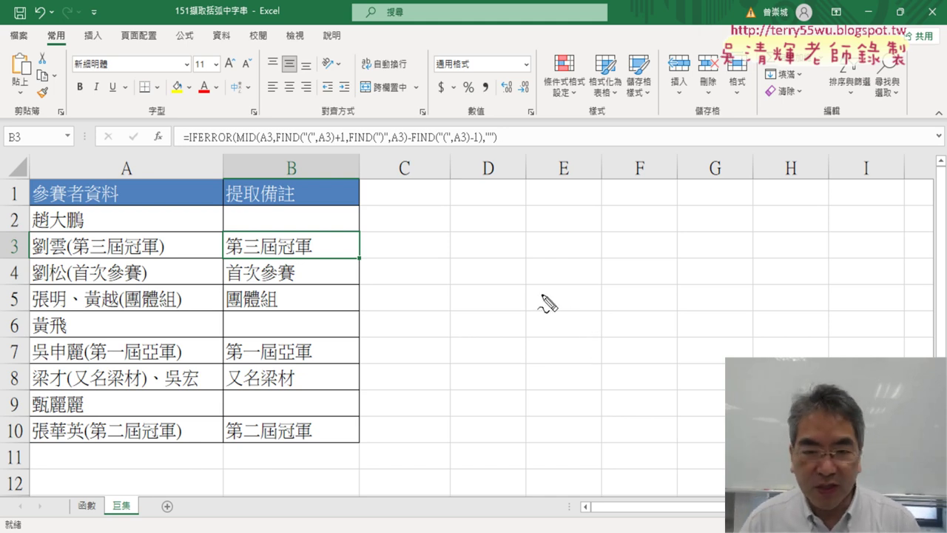
{"action": "left_click_drag", "start_coordinate": [432, 242], "coordinate": [523, 242]}
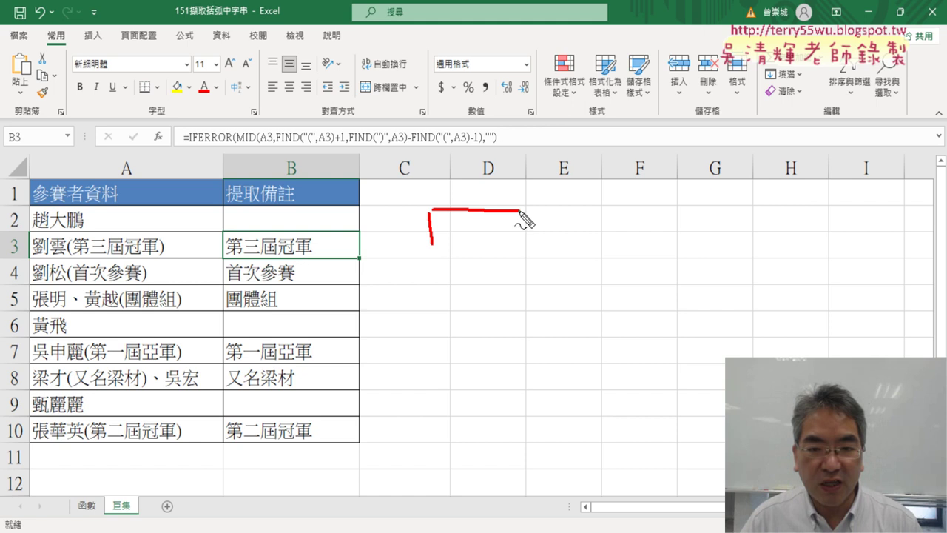
{"action": "left_click_drag", "start_coordinate": [437, 240], "coordinate": [521, 240]}
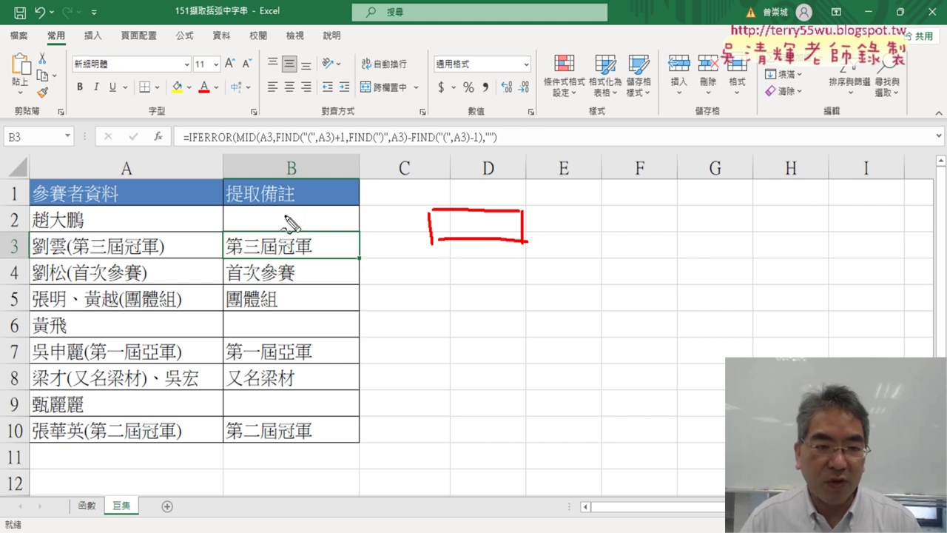
{"action": "mouse_move", "coordinate": [322, 227]}
{"action": "left_mouse_down"}
{"action": "mouse_move", "coordinate": [278, 328]}
{"action": "mouse_move", "coordinate": [305, 311]}
{"action": "left_mouse_up"}
{"action": "mouse_move", "coordinate": [429, 259]}
{"action": "left_mouse_down"}
{"action": "mouse_move", "coordinate": [432, 296]}
{"action": "mouse_move", "coordinate": [526, 292]}
{"action": "left_mouse_up"}
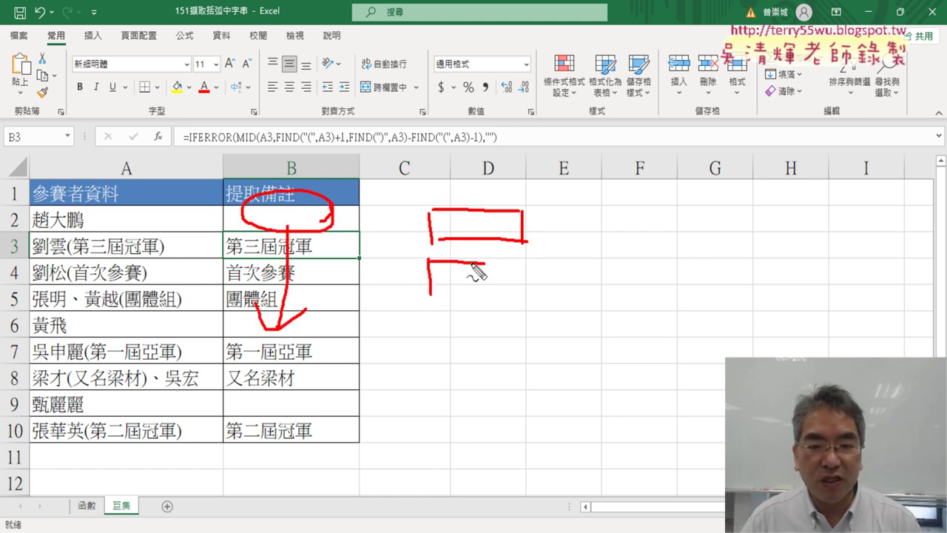
{"action": "left_click_drag", "start_coordinate": [436, 291], "coordinate": [526, 293]}
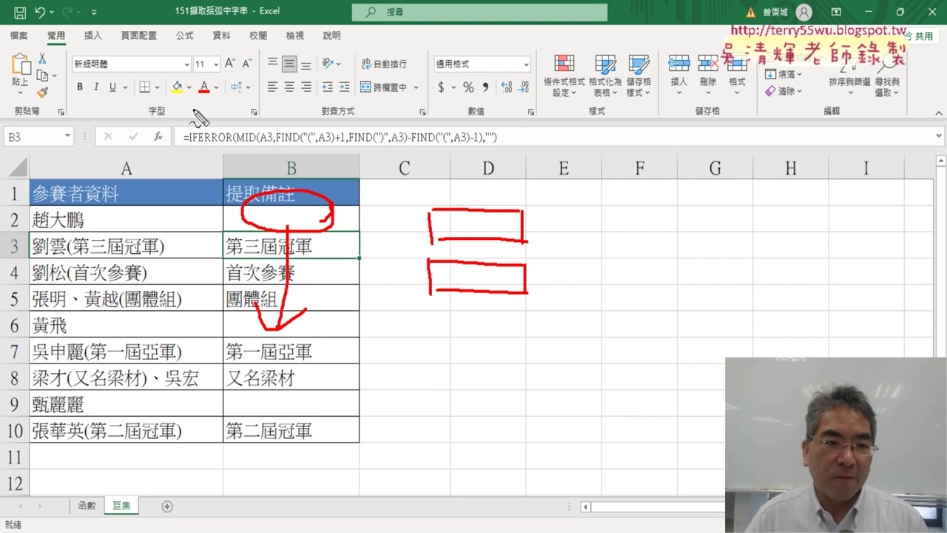
{"action": "left_click_drag", "start_coordinate": [94, 6], "coordinate": [100, 32]}
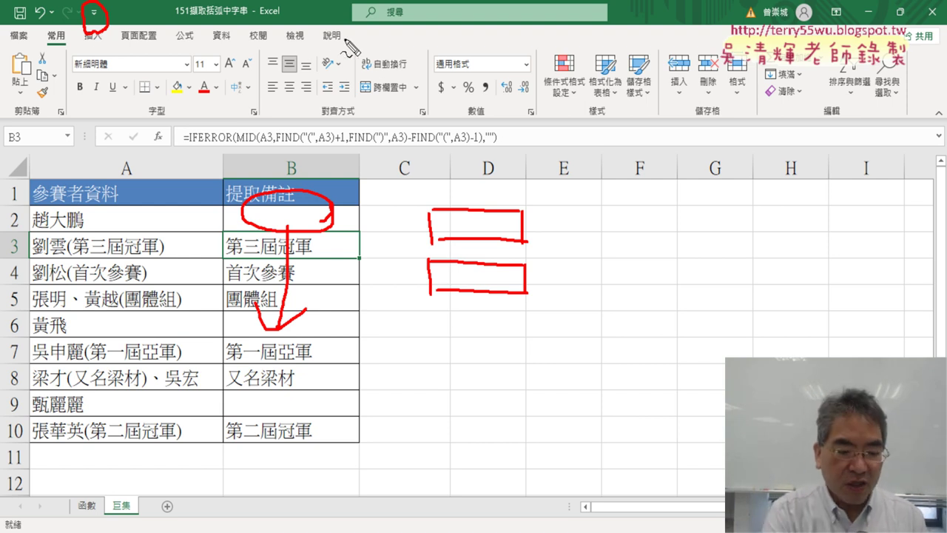
Tick 開發人員 (Developer) under Customize Ribbon in Excel Options and confirm with OK.
{"action": "key", "text": "Escape"}
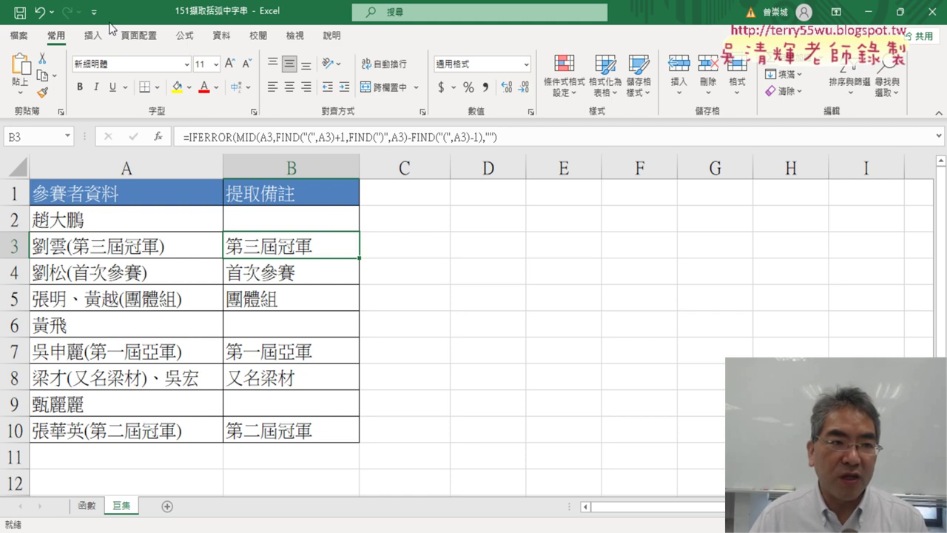
{"action": "left_click", "coordinate": [94, 13]}
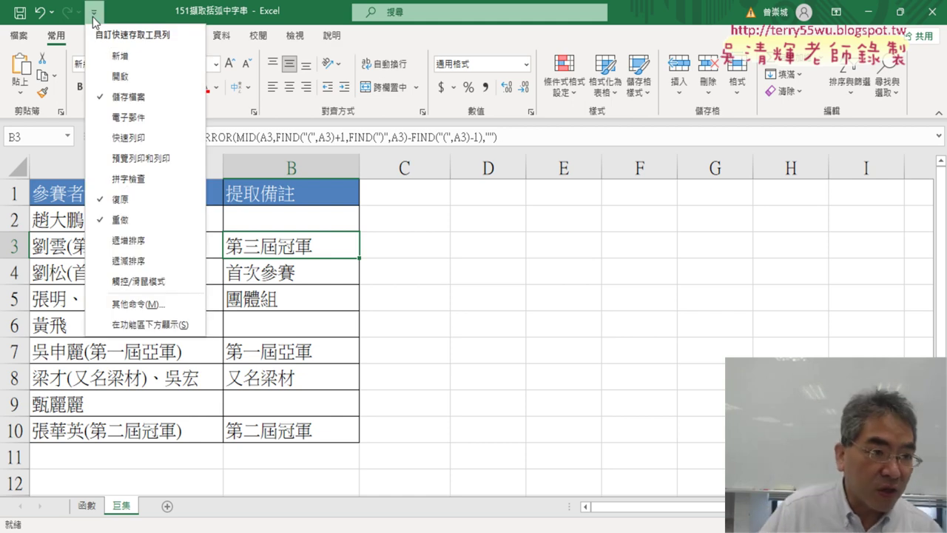
{"action": "left_click", "coordinate": [148, 305]}
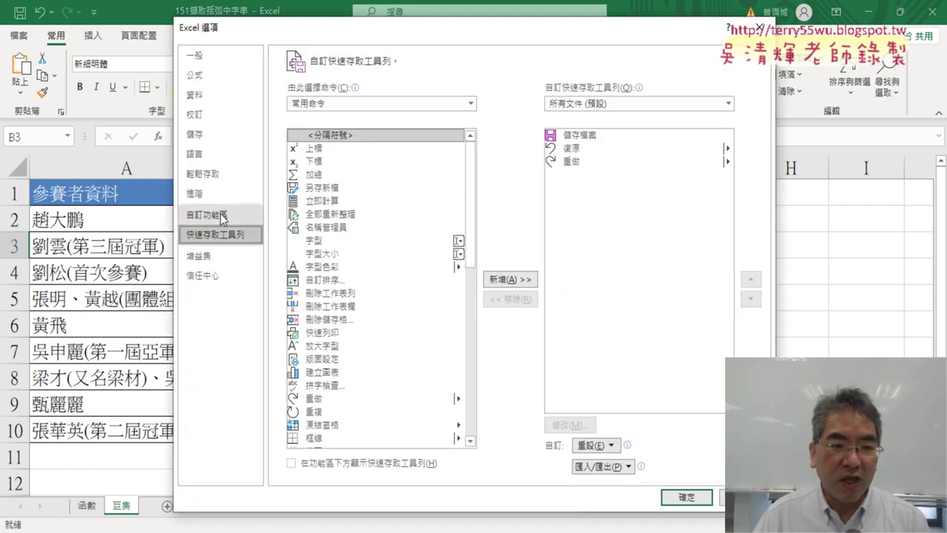
{"action": "left_click", "coordinate": [223, 216]}
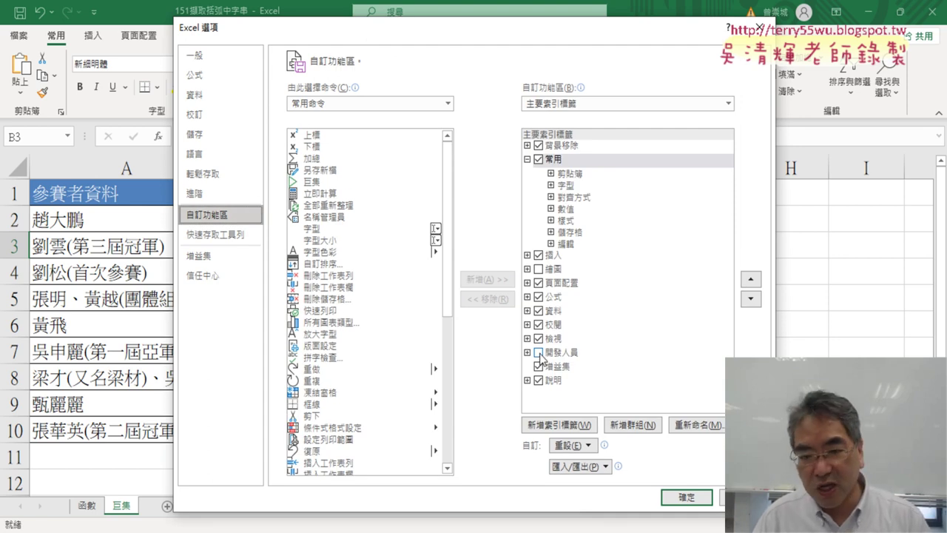
{"action": "left_click", "coordinate": [539, 353]}
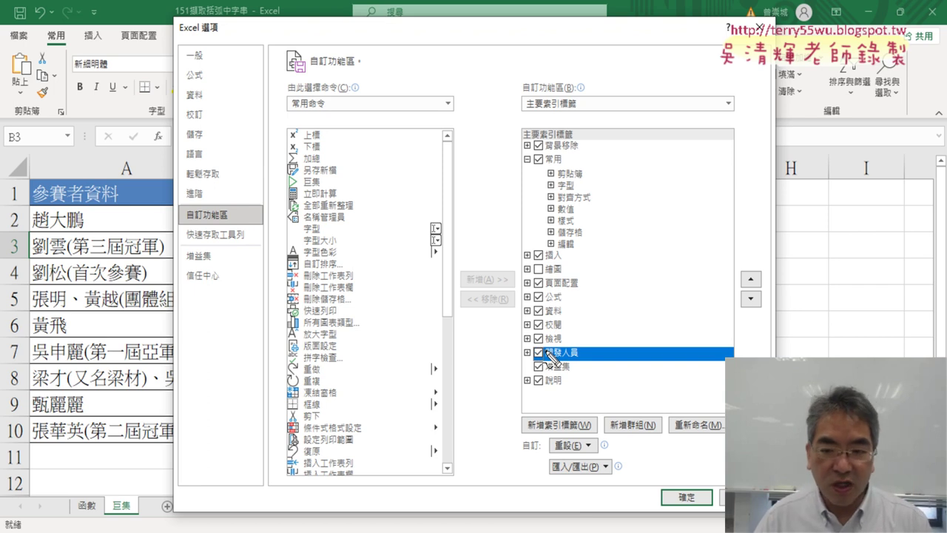
{"action": "mouse_move", "coordinate": [589, 373]}
{"action": "left_mouse_down"}
{"action": "mouse_move", "coordinate": [548, 368]}
{"action": "mouse_move", "coordinate": [568, 331]}
{"action": "left_mouse_up"}
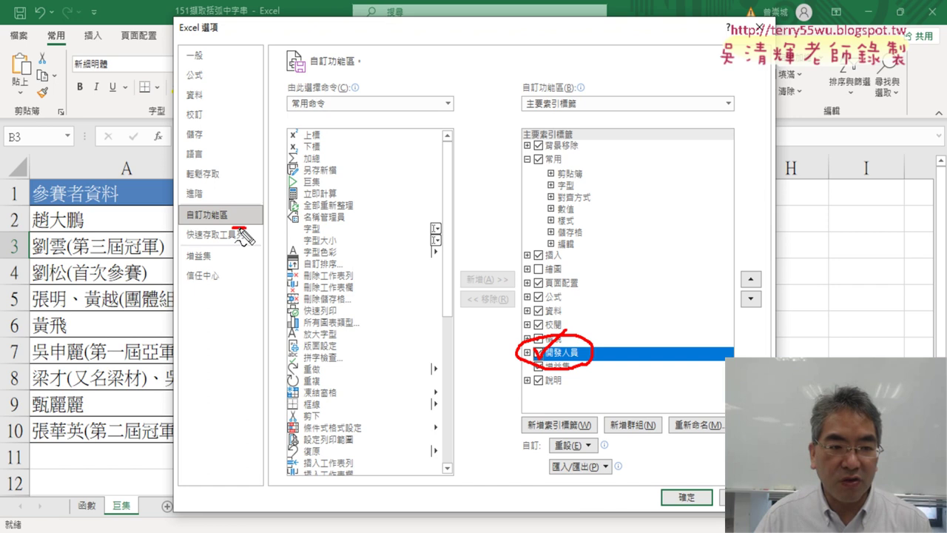
{"action": "mouse_move", "coordinate": [244, 234]}
{"action": "left_mouse_down"}
{"action": "mouse_move", "coordinate": [260, 213]}
{"action": "mouse_move", "coordinate": [253, 222]}
{"action": "left_mouse_up"}
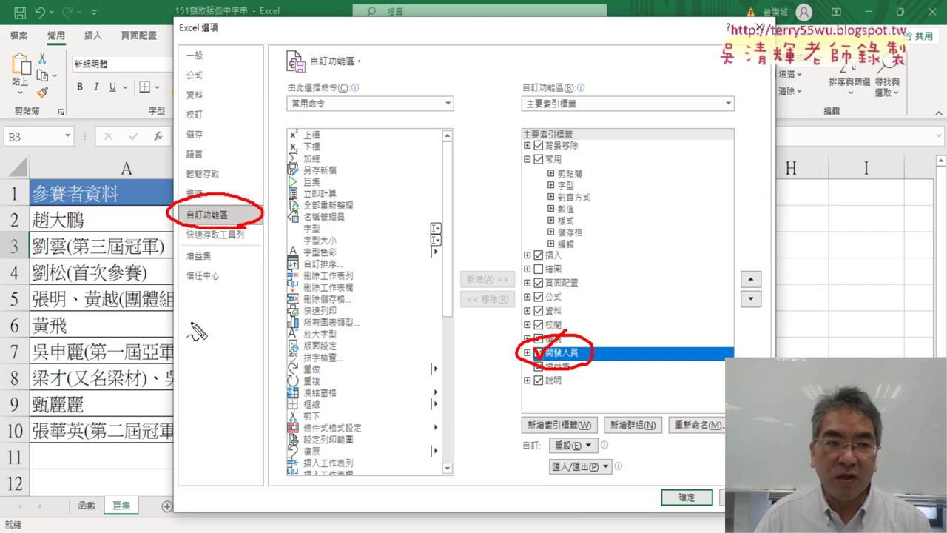
{"action": "mouse_move", "coordinate": [252, 326]}
{"action": "left_mouse_down"}
{"action": "mouse_move", "coordinate": [225, 326]}
{"action": "mouse_move", "coordinate": [209, 234]}
{"action": "mouse_move", "coordinate": [215, 240]}
{"action": "left_mouse_up"}
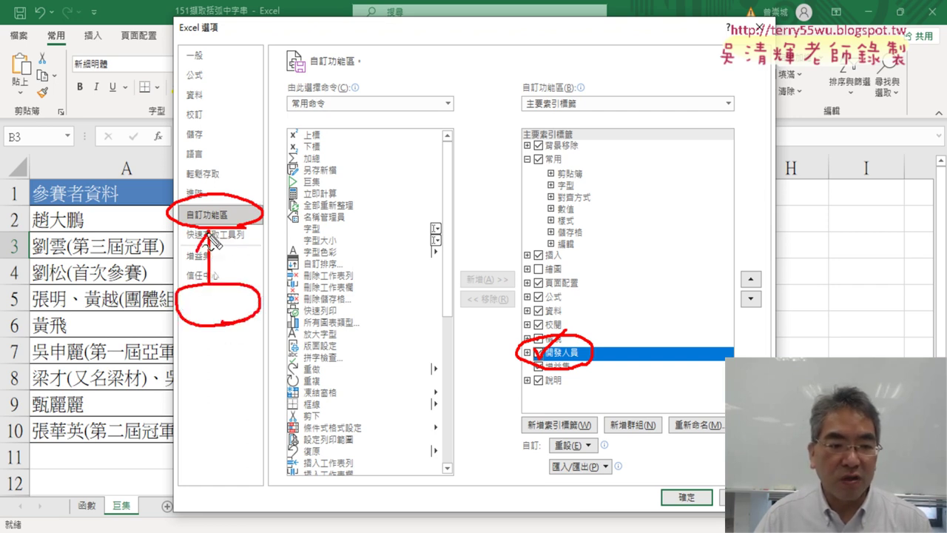
{"action": "mouse_move", "coordinate": [265, 217]}
{"action": "left_mouse_down"}
{"action": "mouse_move", "coordinate": [510, 353]}
{"action": "mouse_move", "coordinate": [475, 376]}
{"action": "left_mouse_up"}
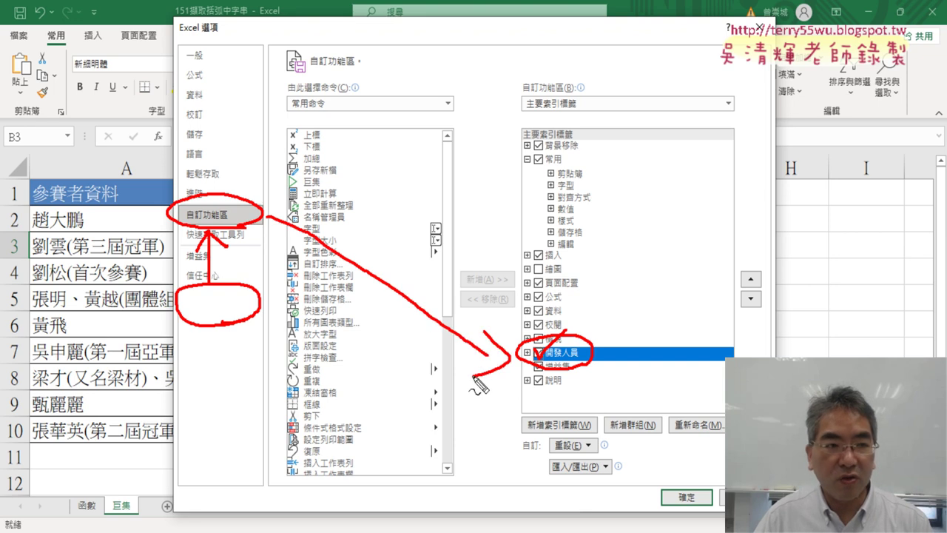
{"action": "left_click_drag", "start_coordinate": [101, 7], "coordinate": [171, 303]}
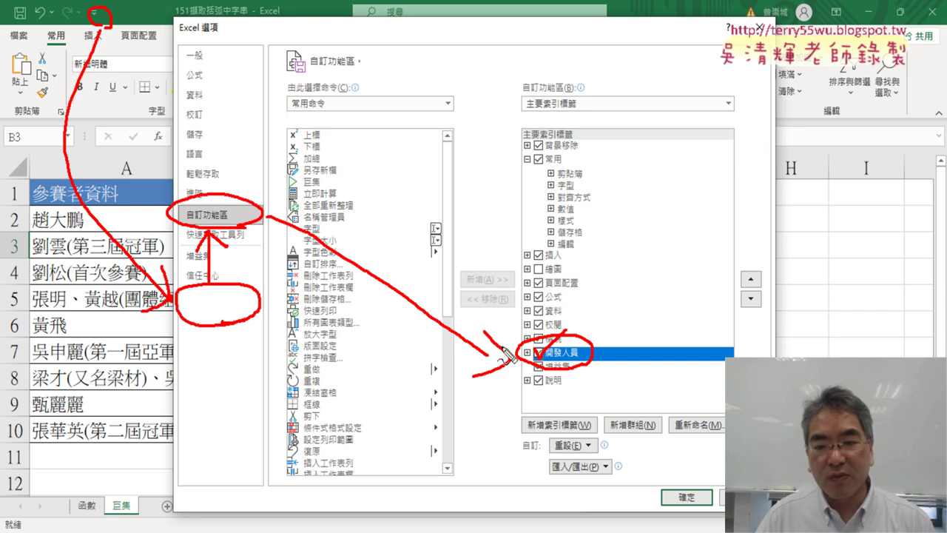
{"action": "key", "text": "Escape"}
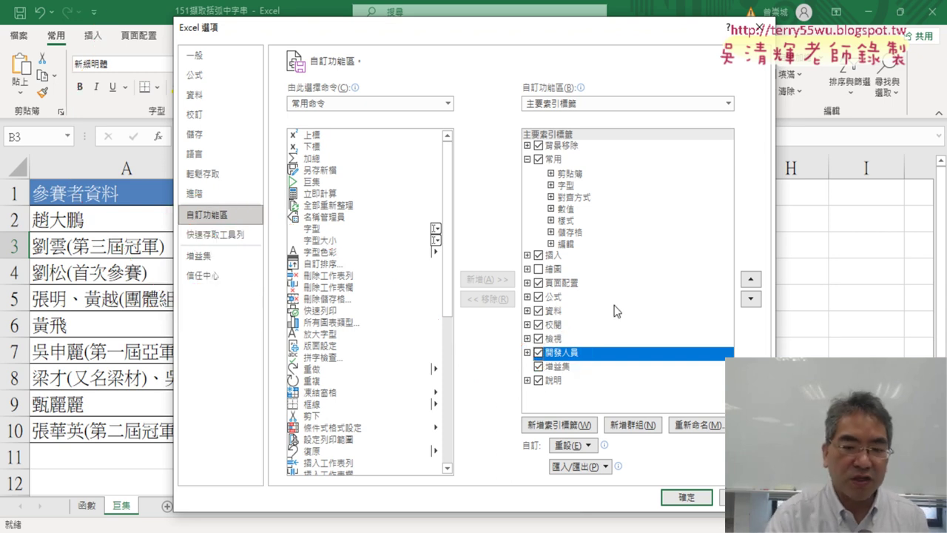
{"action": "left_click", "coordinate": [686, 499]}
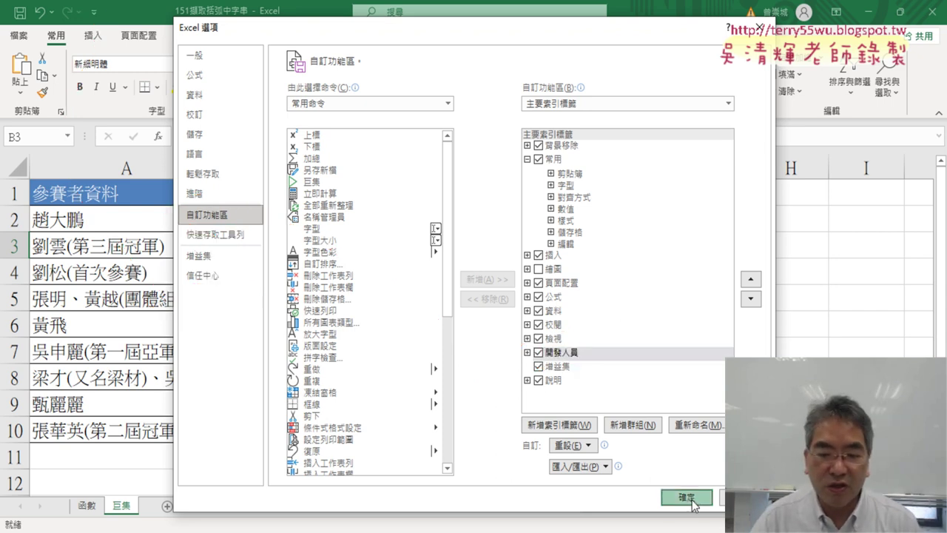
{"action": "left_click", "coordinate": [340, 37]}
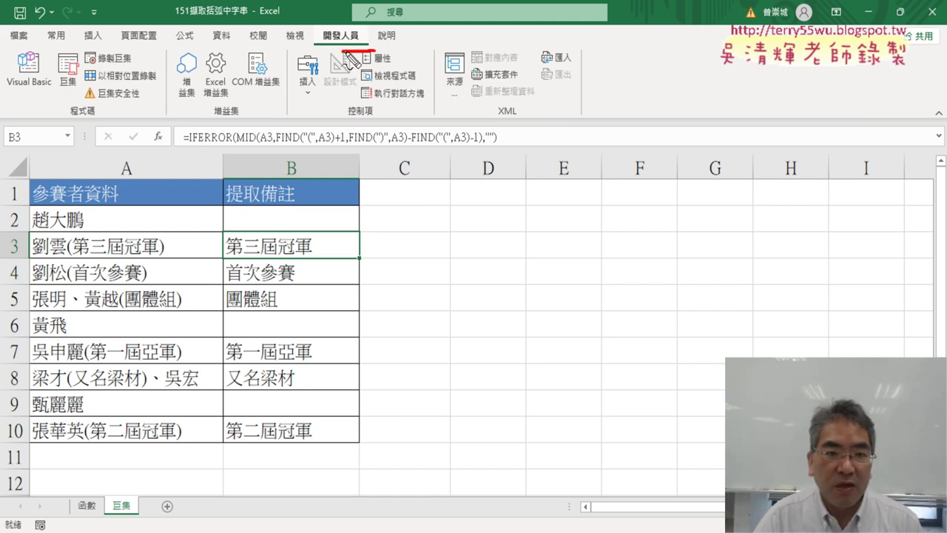
{"action": "left_click_drag", "start_coordinate": [311, 44], "coordinate": [378, 46]}
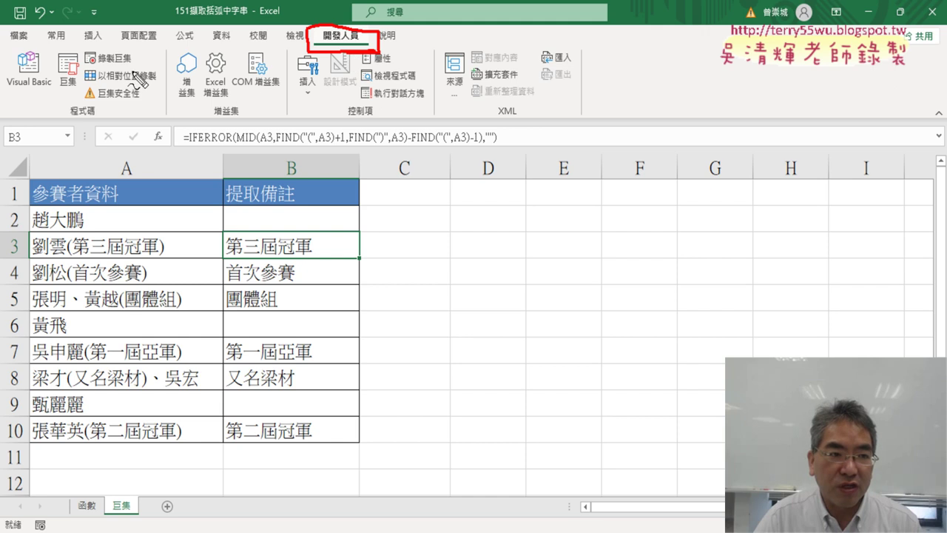
{"action": "left_click_drag", "start_coordinate": [140, 68], "coordinate": [151, 55]}
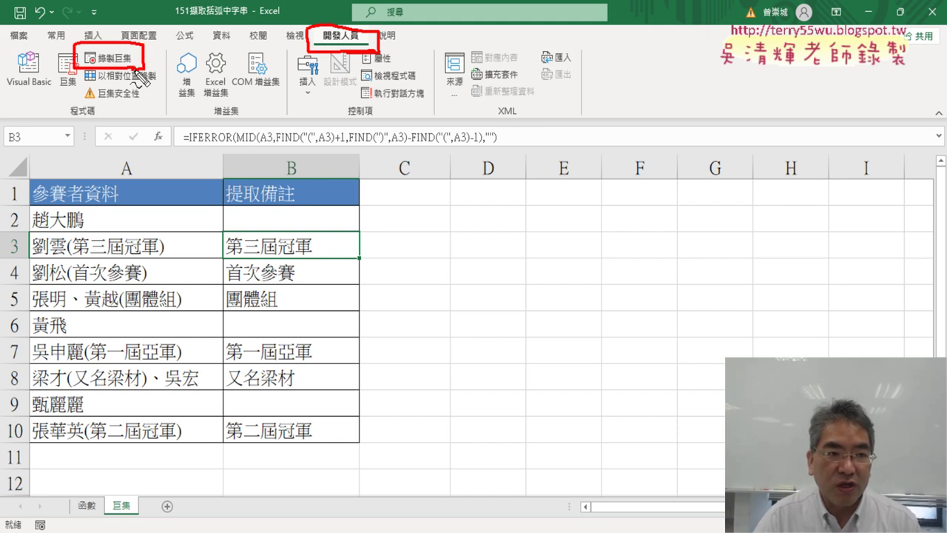
{"action": "left_click_drag", "start_coordinate": [342, 56], "coordinate": [150, 79]}
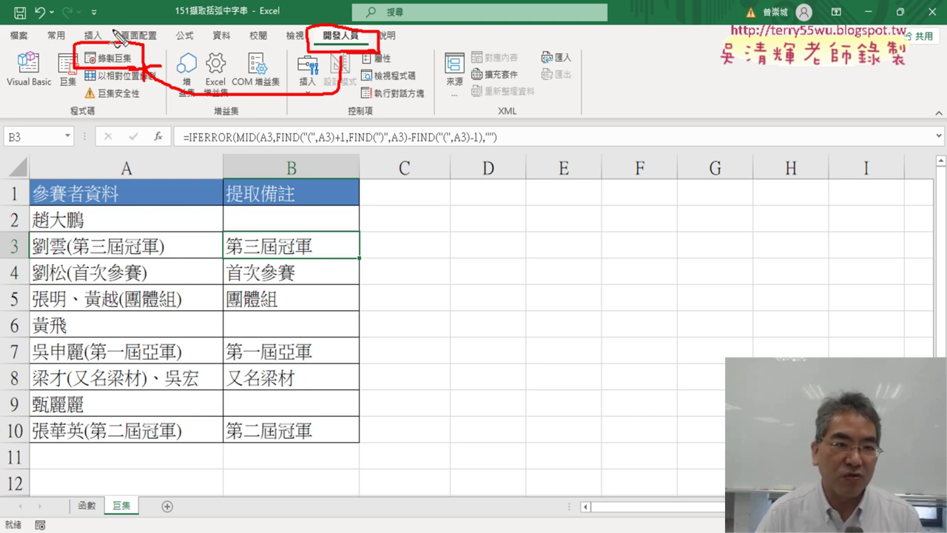
{"action": "left_click_drag", "start_coordinate": [94, 5], "coordinate": [90, 6]}
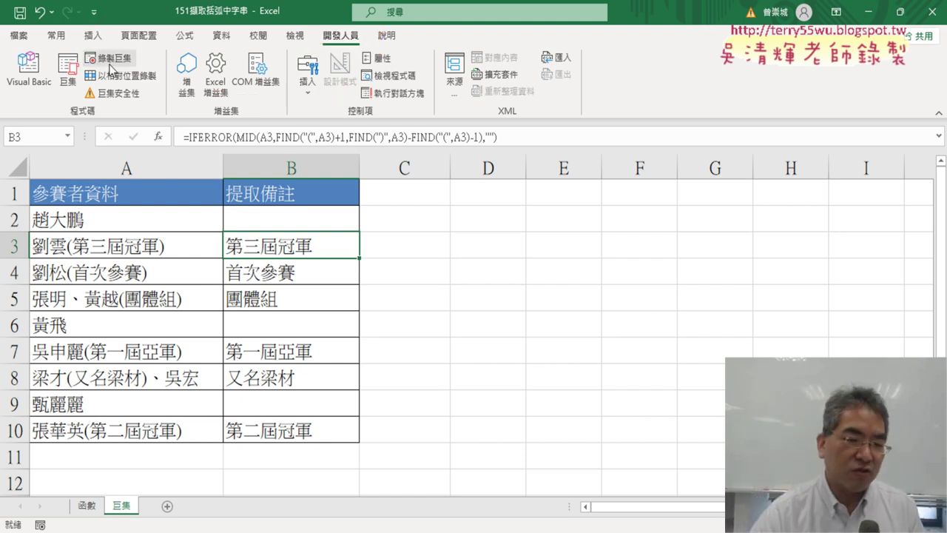
{"action": "left_click", "coordinate": [536, 281]}
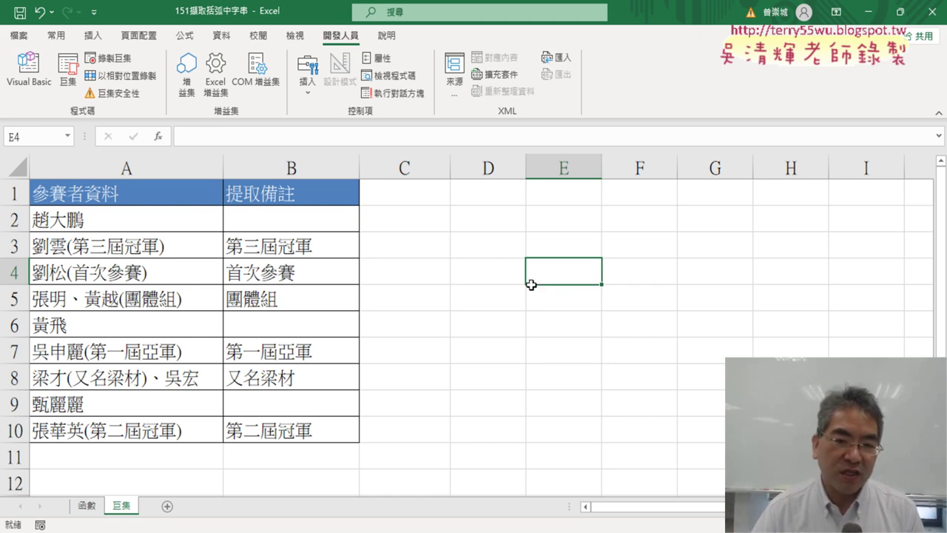
Re-confirm B2's extraction formula and fill it down to B10.
{"action": "left_click", "coordinate": [488, 300]}
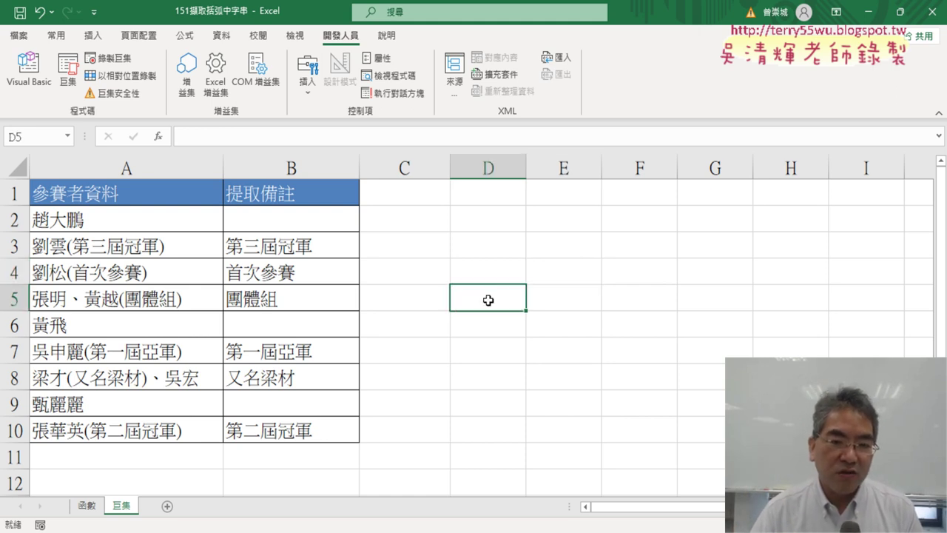
{"action": "left_click", "coordinate": [268, 221]}
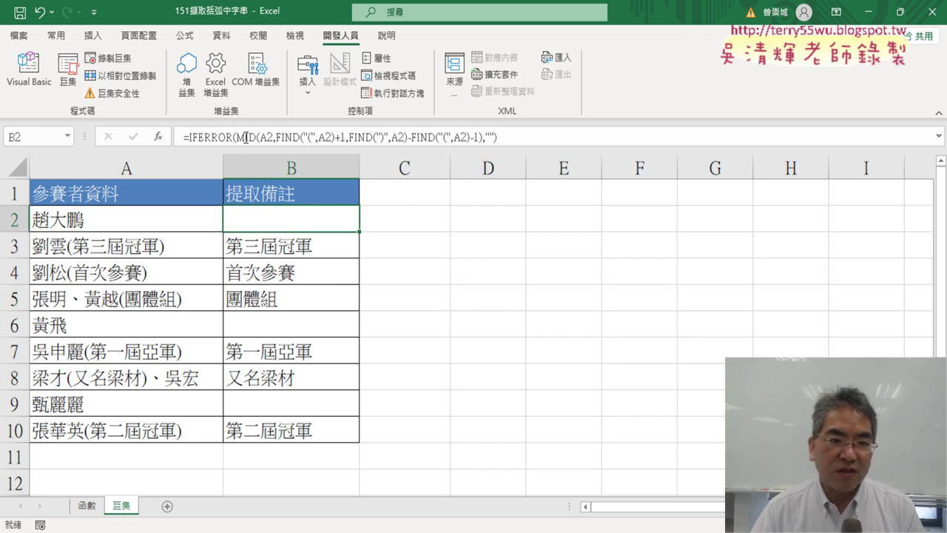
{"action": "left_click", "coordinate": [219, 137]}
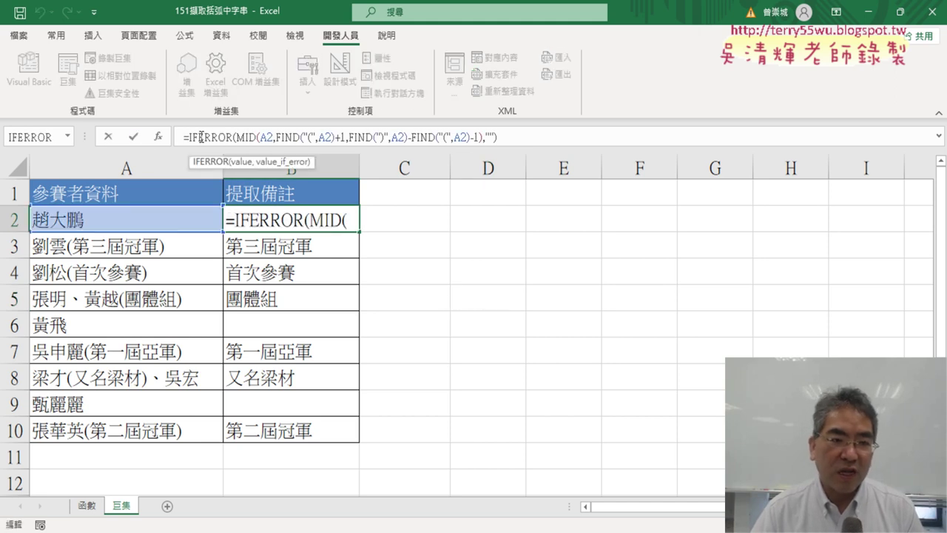
{"action": "left_click", "coordinate": [134, 138]}
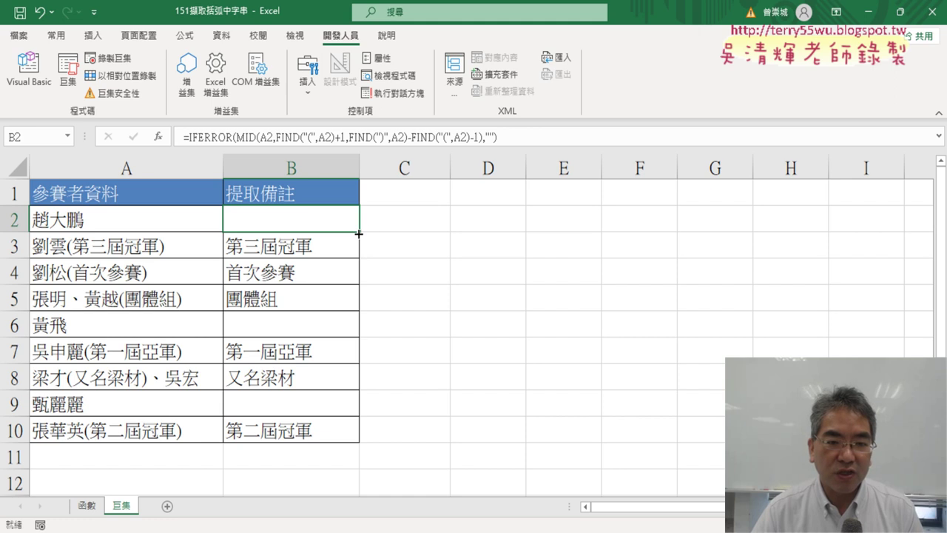
{"action": "double_click", "coordinate": [360, 234]}
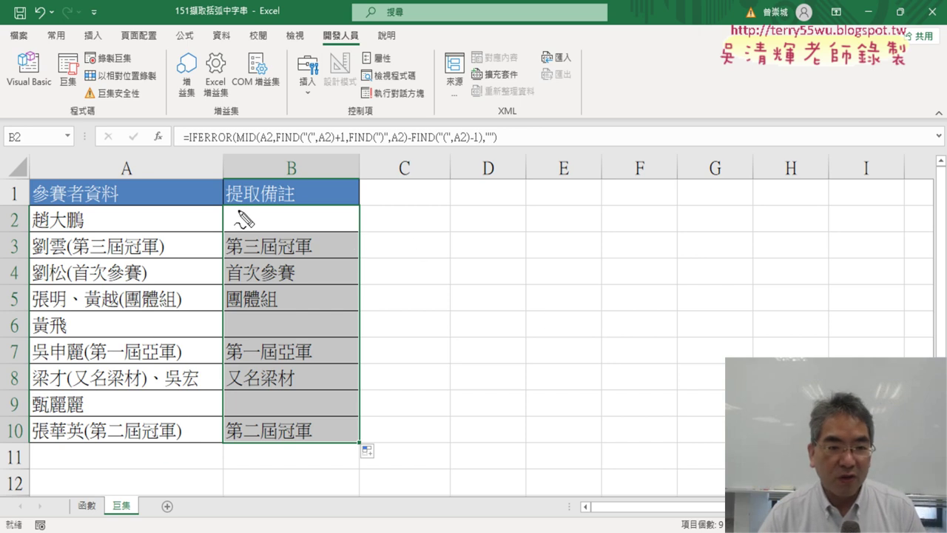
Annotate B2, its A2 reference, the confirm tick and the fill-down arrow, then clear the marks.
{"action": "mouse_move", "coordinate": [235, 207]}
{"action": "left_mouse_down"}
{"action": "mouse_move", "coordinate": [230, 235]}
{"action": "mouse_move", "coordinate": [354, 237]}
{"action": "mouse_move", "coordinate": [231, 232]}
{"action": "left_mouse_up"}
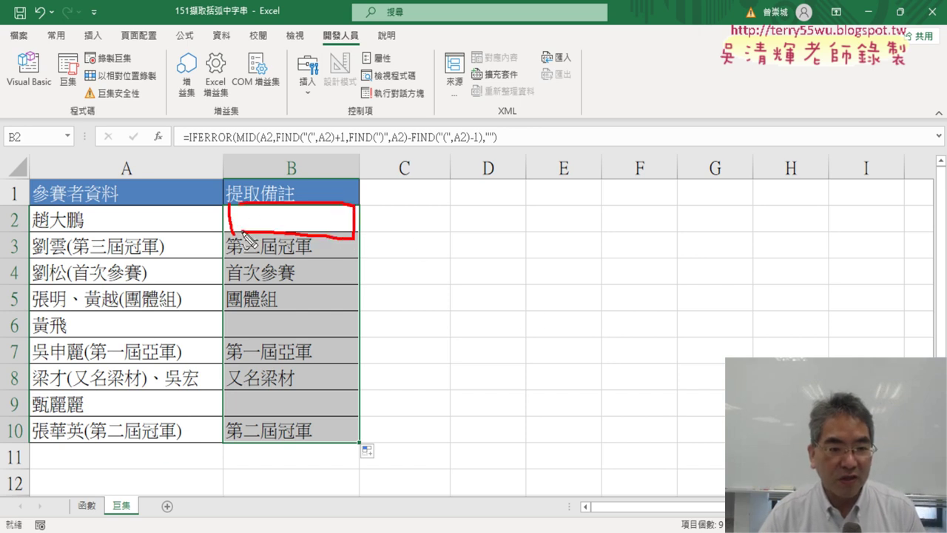
{"action": "left_click_drag", "start_coordinate": [298, 209], "coordinate": [297, 233]}
{"action": "mouse_move", "coordinate": [547, 361]}
{"action": "left_mouse_down"}
{"action": "mouse_move", "coordinate": [360, 222]}
{"action": "mouse_move", "coordinate": [376, 220]}
{"action": "left_mouse_up"}
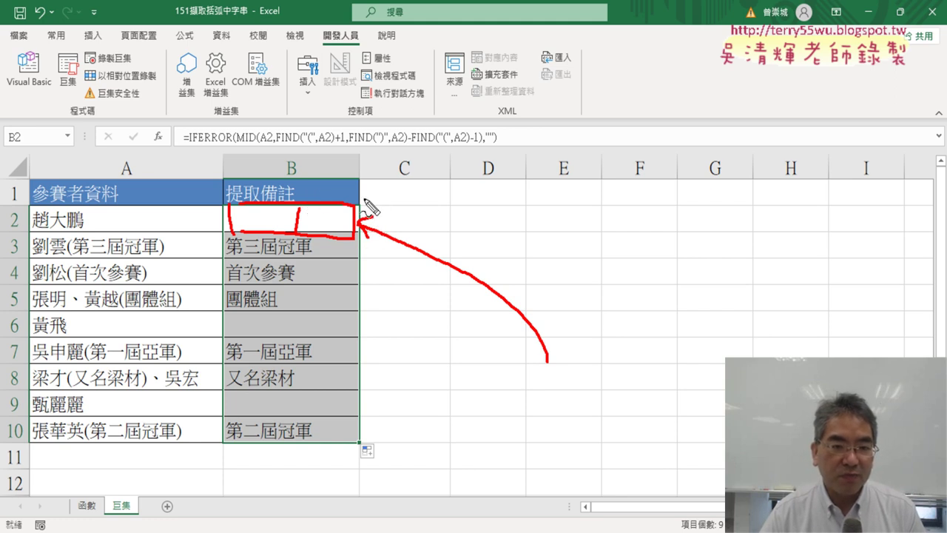
{"action": "left_click_drag", "start_coordinate": [263, 131], "coordinate": [277, 144]}
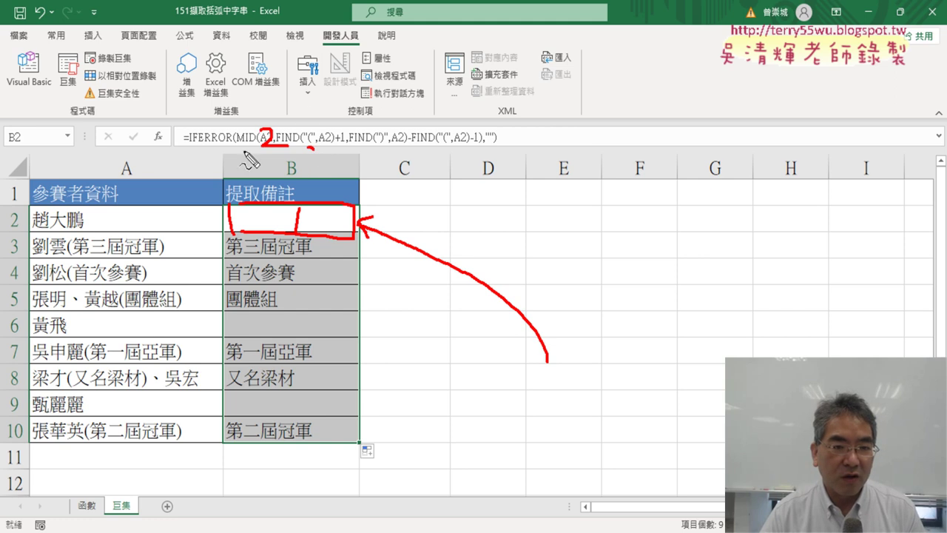
{"action": "left_click_drag", "start_coordinate": [212, 117], "coordinate": [209, 152]}
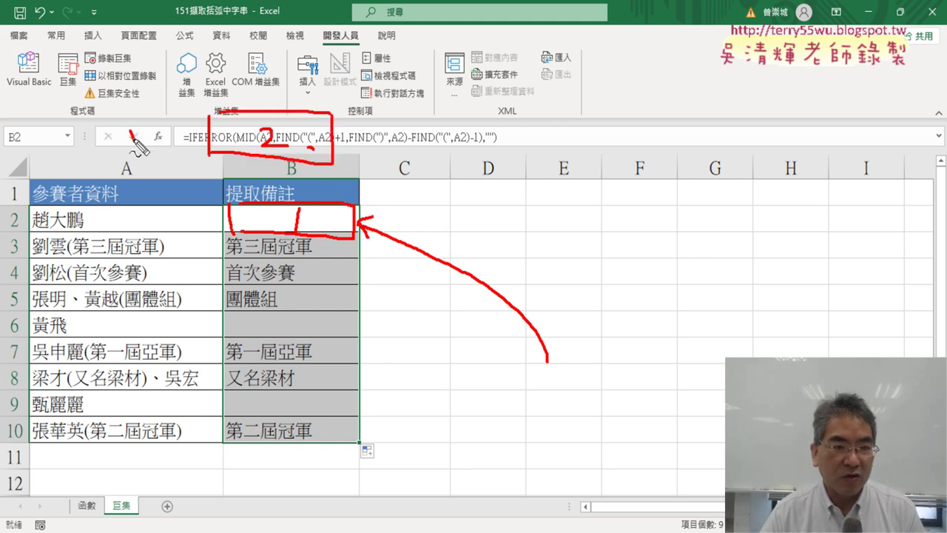
{"action": "left_click_drag", "start_coordinate": [136, 142], "coordinate": [162, 123]}
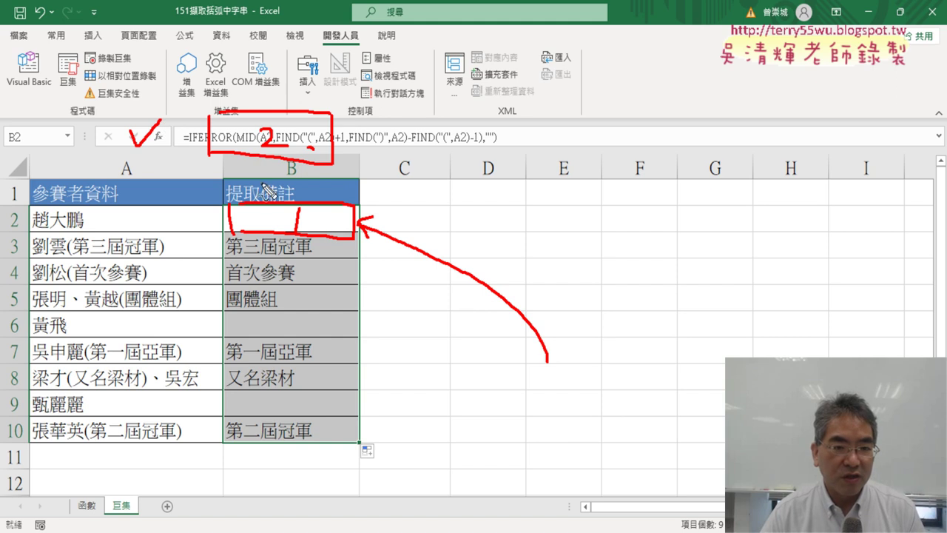
{"action": "left_click_drag", "start_coordinate": [360, 259], "coordinate": [361, 298]}
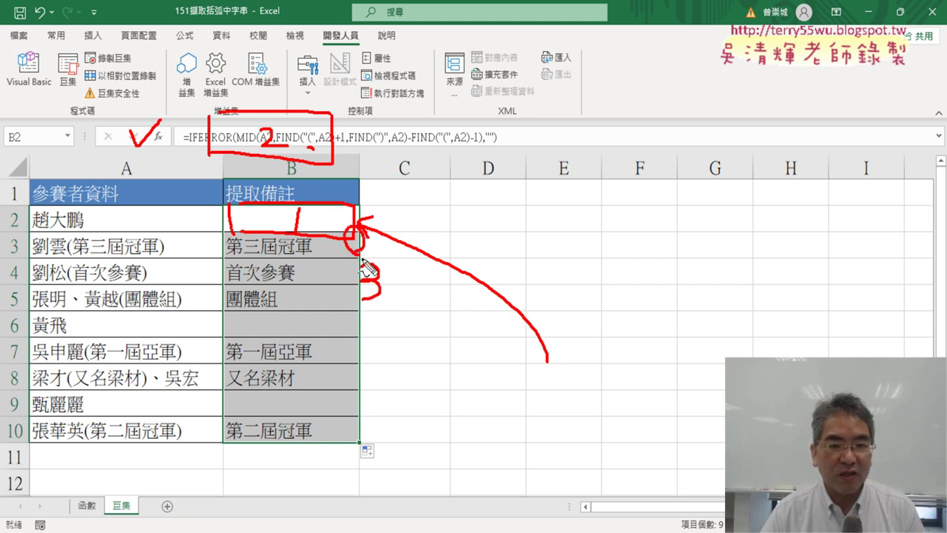
{"action": "left_click_drag", "start_coordinate": [296, 236], "coordinate": [276, 362]}
{"action": "left_click_drag", "start_coordinate": [252, 310], "coordinate": [320, 322]}
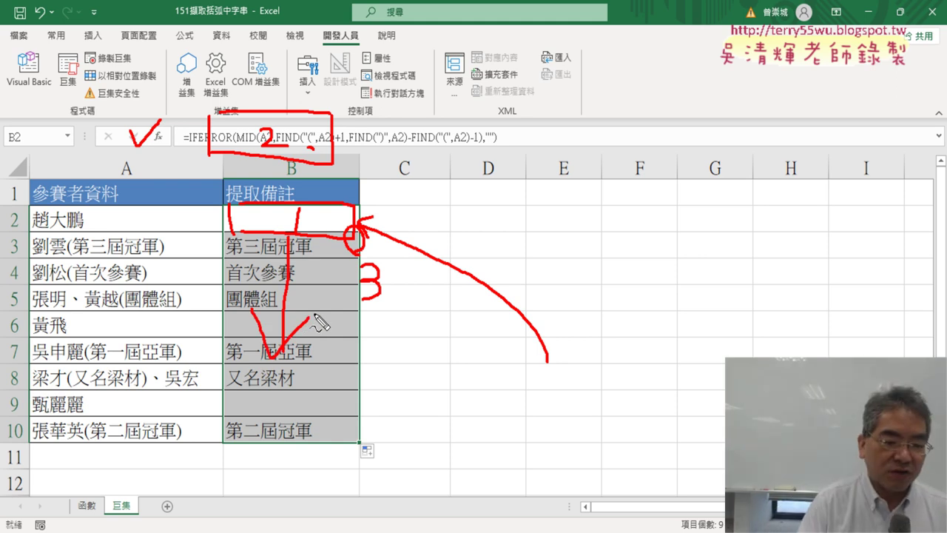
{"action": "key", "text": "Escape"}
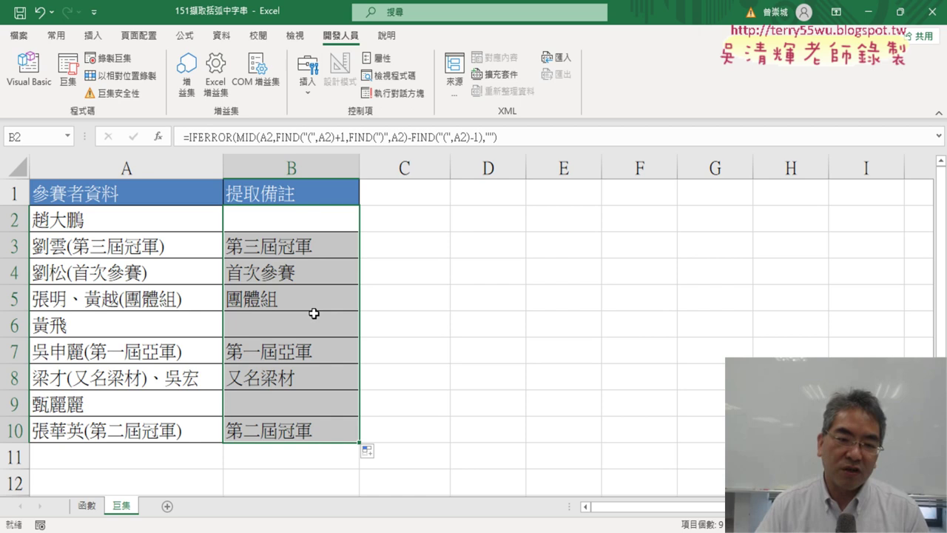
Reselect B2 and open Record Macro from the Developer tab.
{"action": "left_click", "coordinate": [481, 280]}
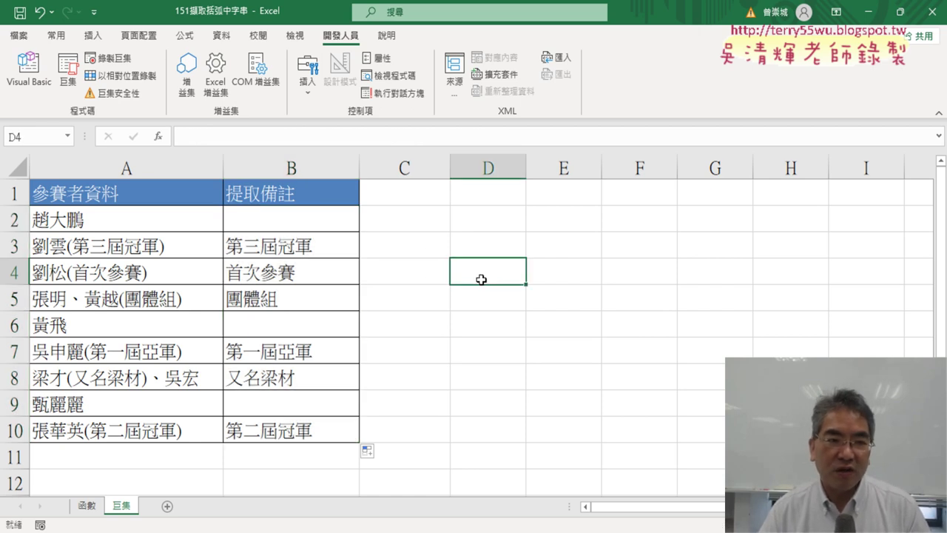
{"action": "left_click", "coordinate": [293, 218]}
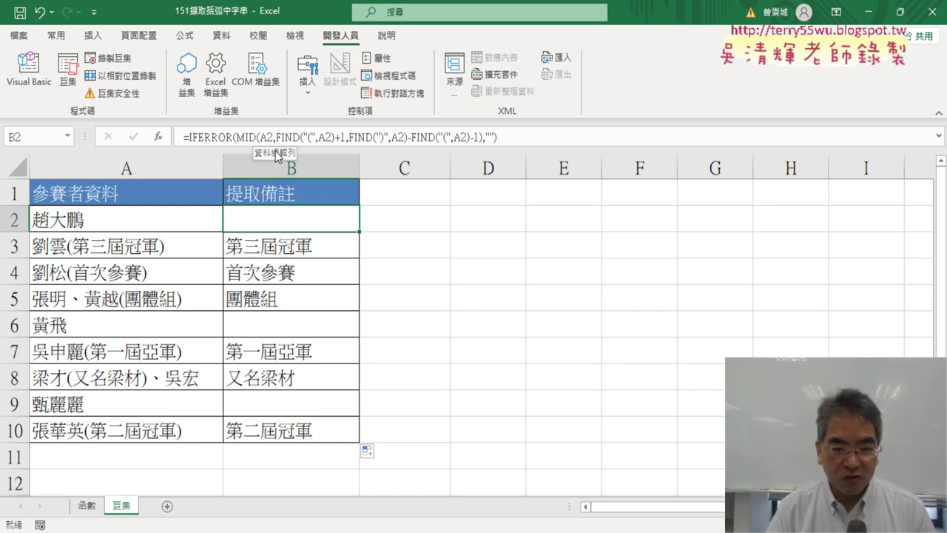
{"action": "left_click", "coordinate": [433, 234]}
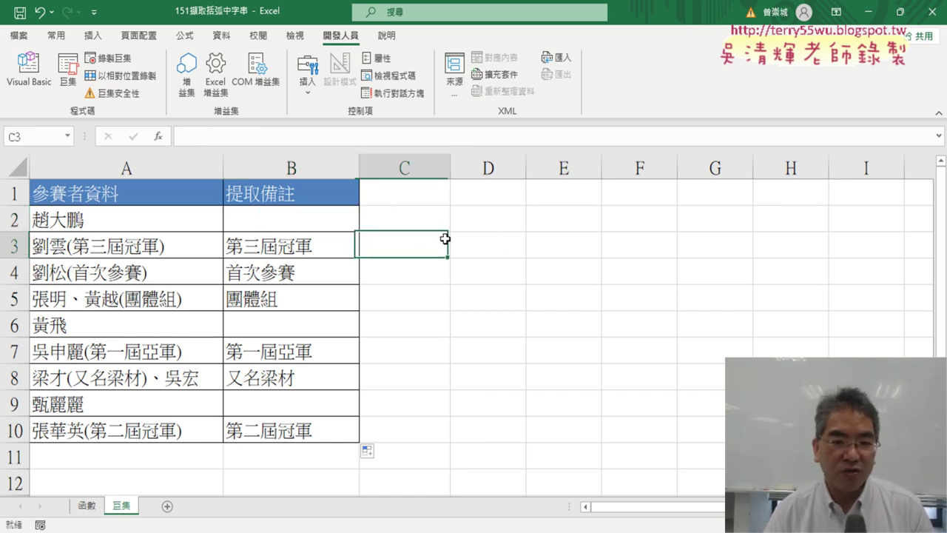
{"action": "left_click", "coordinate": [502, 260]}
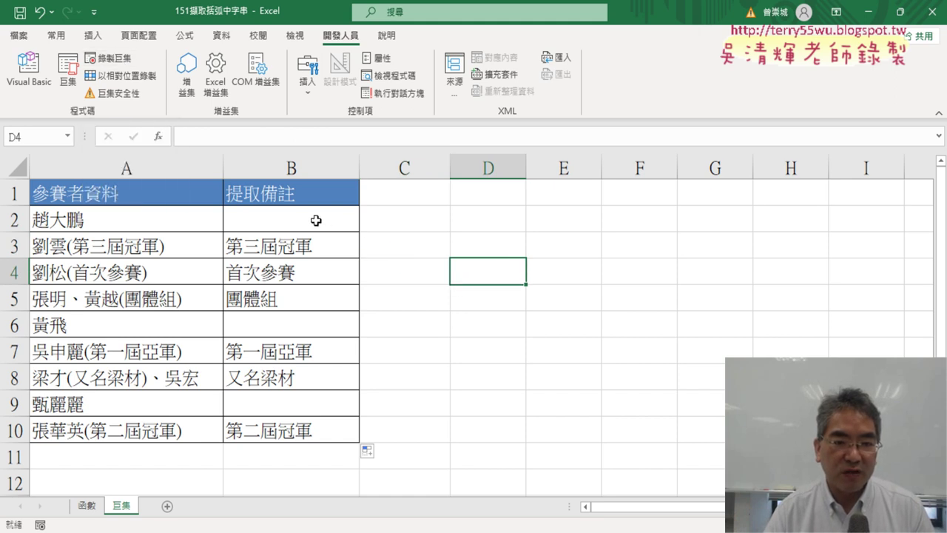
{"action": "left_click", "coordinate": [285, 222]}
{"action": "left_click", "coordinate": [488, 272]}
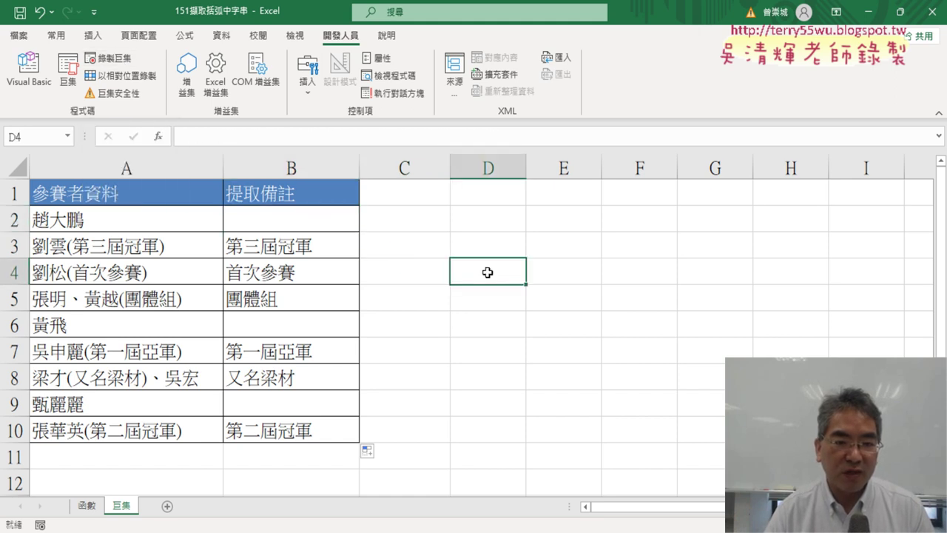
{"action": "left_click", "coordinate": [344, 224]}
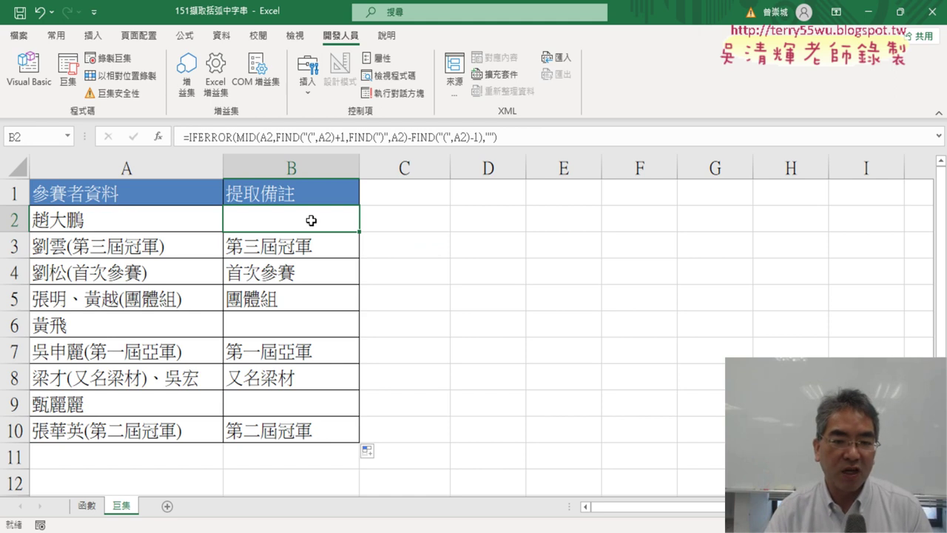
{"action": "left_click", "coordinate": [462, 273]}
{"action": "left_click", "coordinate": [108, 58]}
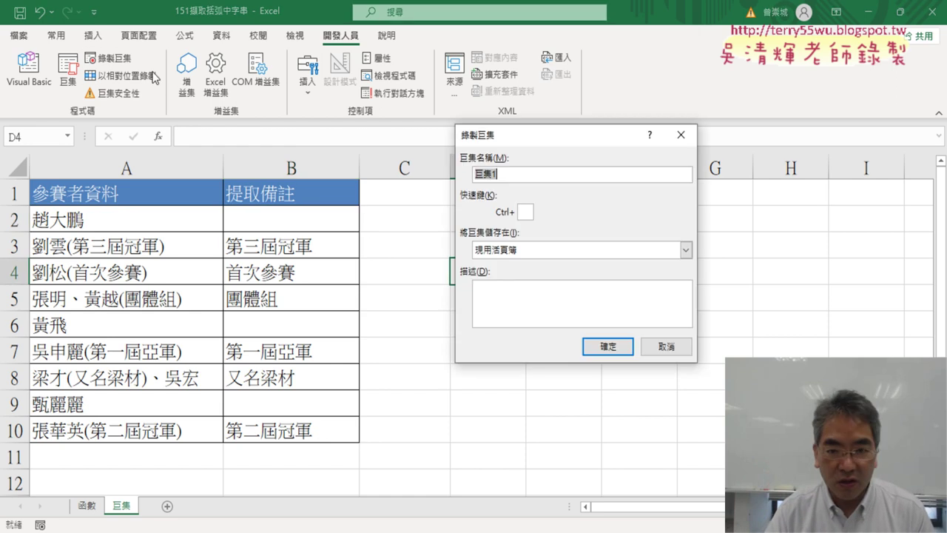
Name the new macro 括弧字串巨集 and start recording.
{"action": "left_click", "coordinate": [527, 171]}
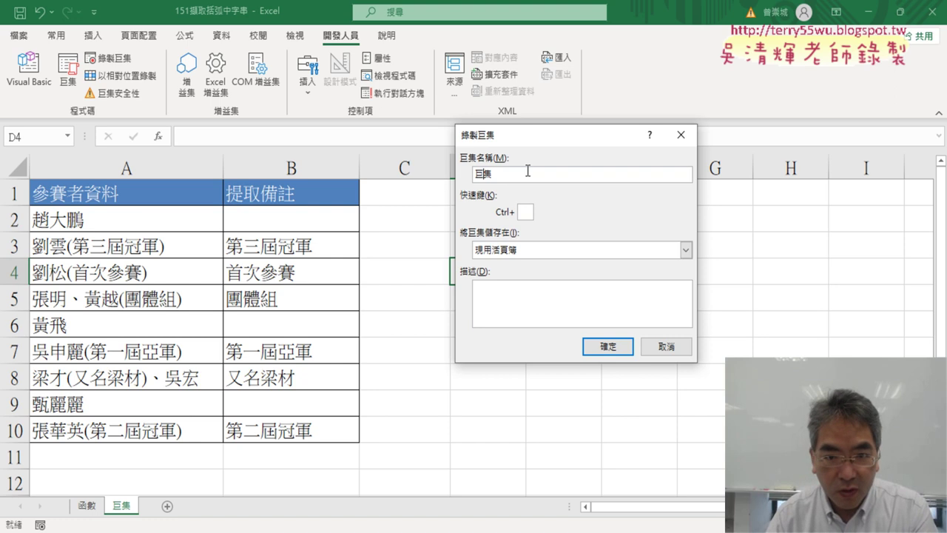
{"action": "type", "text": "括弧"}
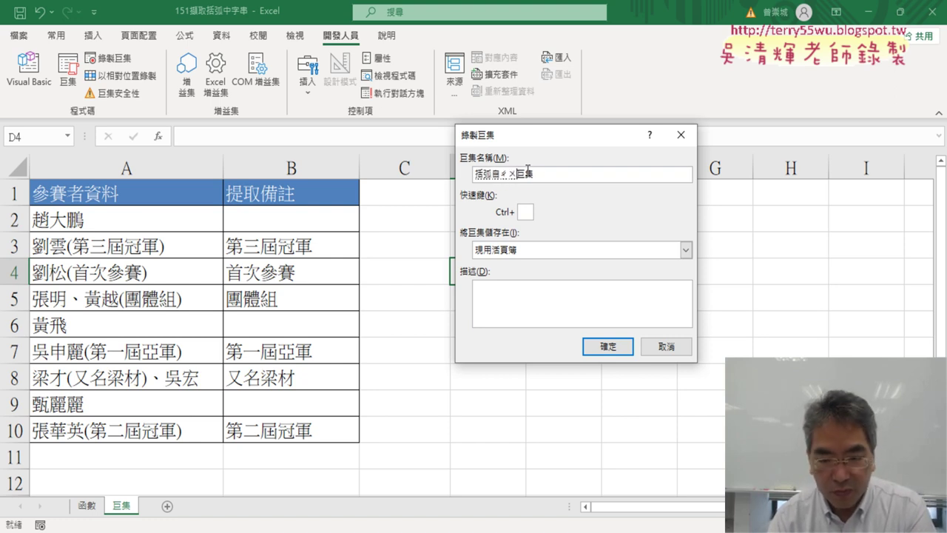
{"action": "type", "text": "字串"}
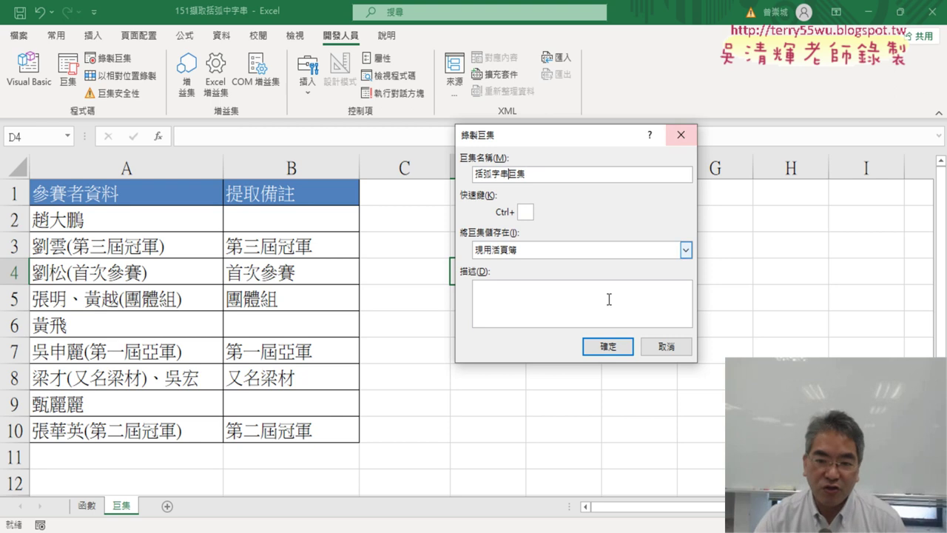
{"action": "left_click", "coordinate": [602, 351]}
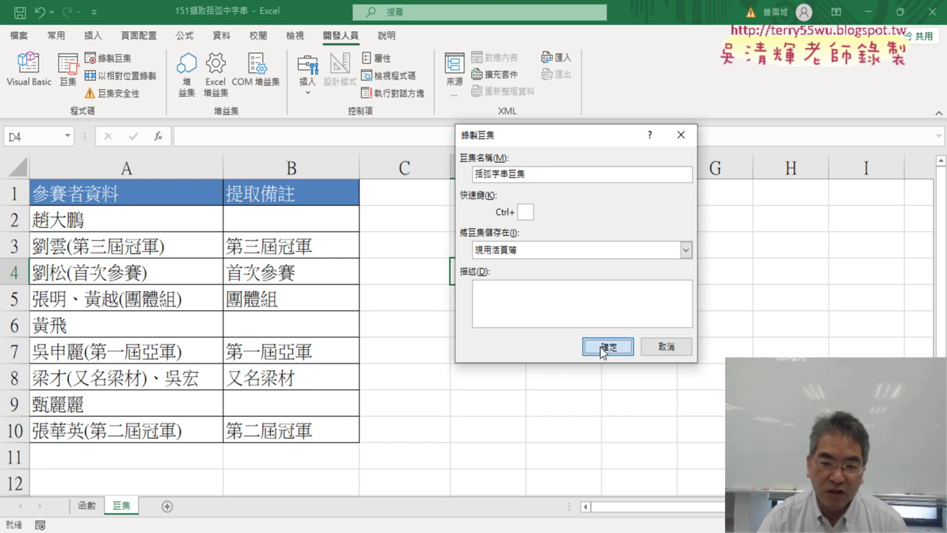
Select B2, re-confirm its formula and fill it down through B10.
{"action": "left_click", "coordinate": [290, 221]}
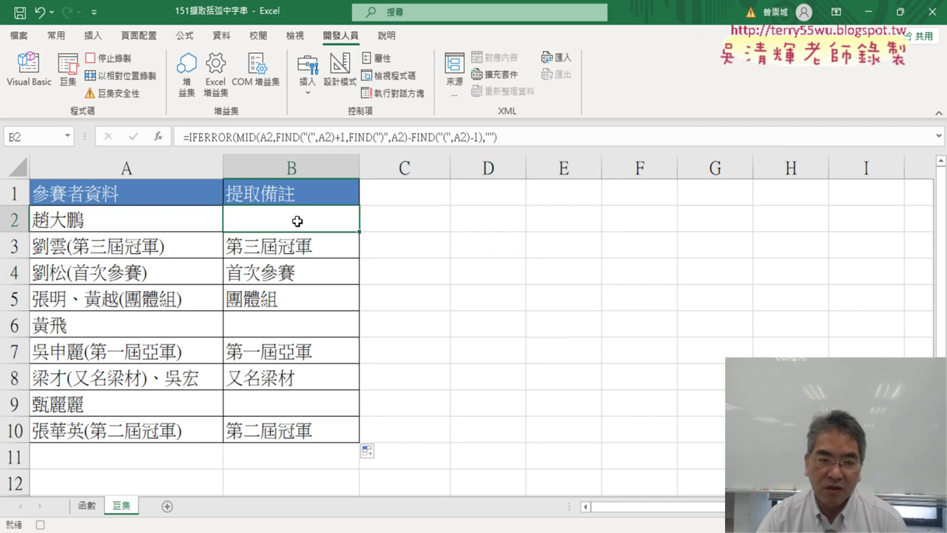
{"action": "left_click", "coordinate": [248, 136]}
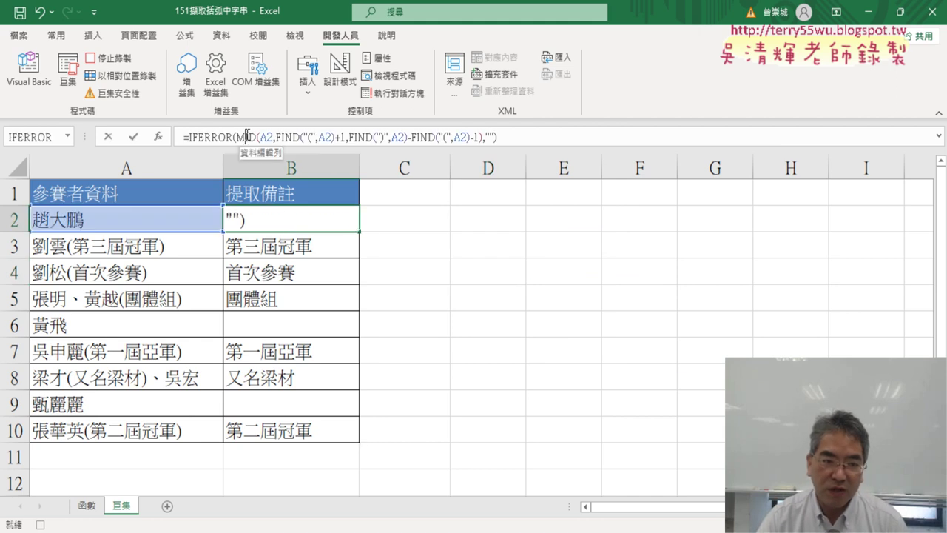
{"action": "left_click", "coordinate": [134, 138]}
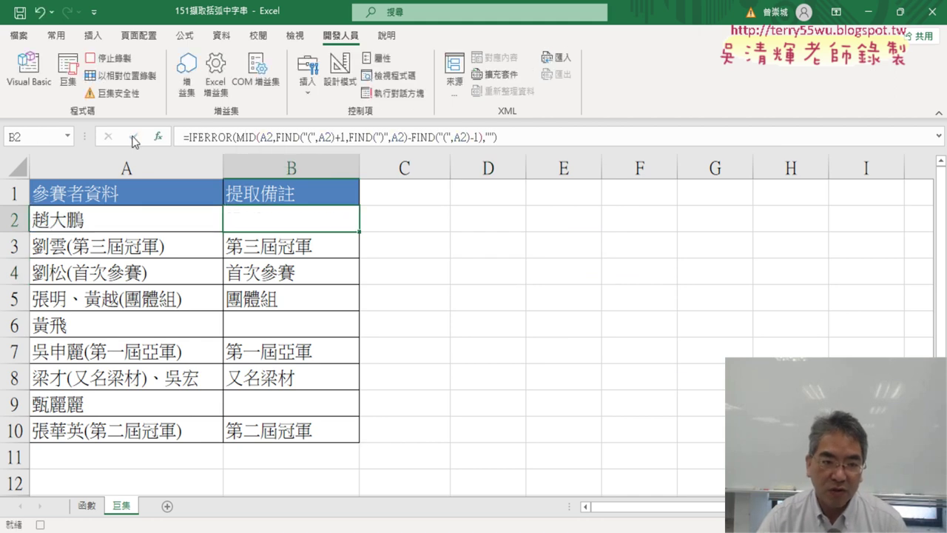
{"action": "double_click", "coordinate": [359, 232]}
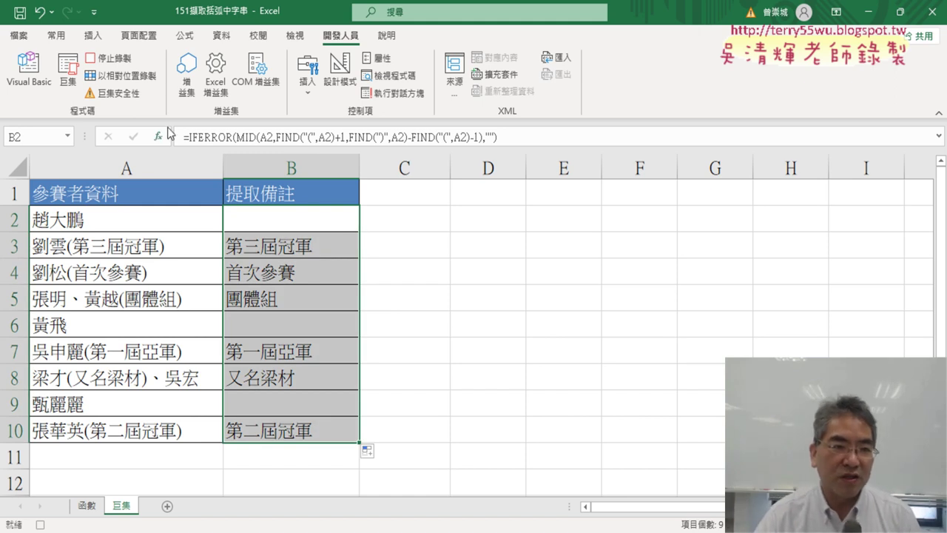
Stop recording and run 括弧字串巨集 from the Macros list.
{"action": "left_click", "coordinate": [114, 59]}
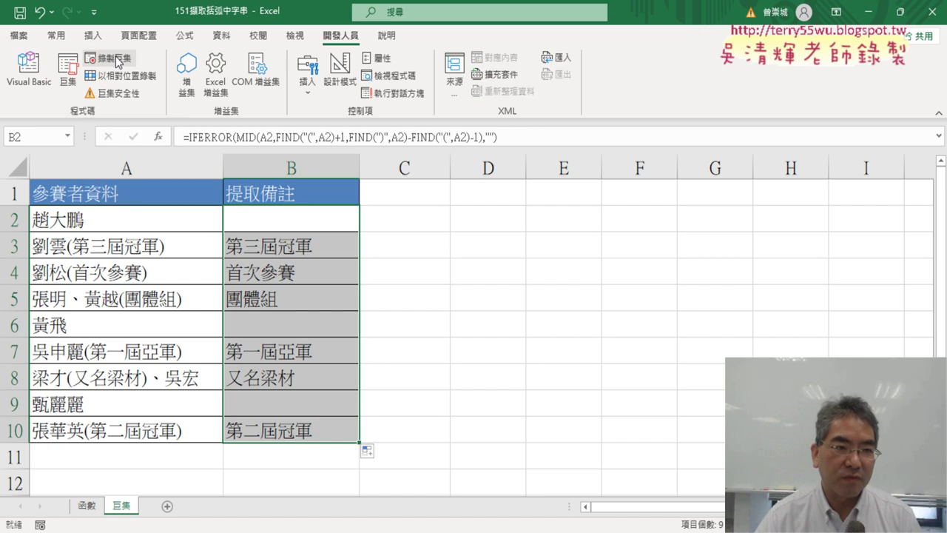
{"action": "left_click", "coordinate": [68, 81]}
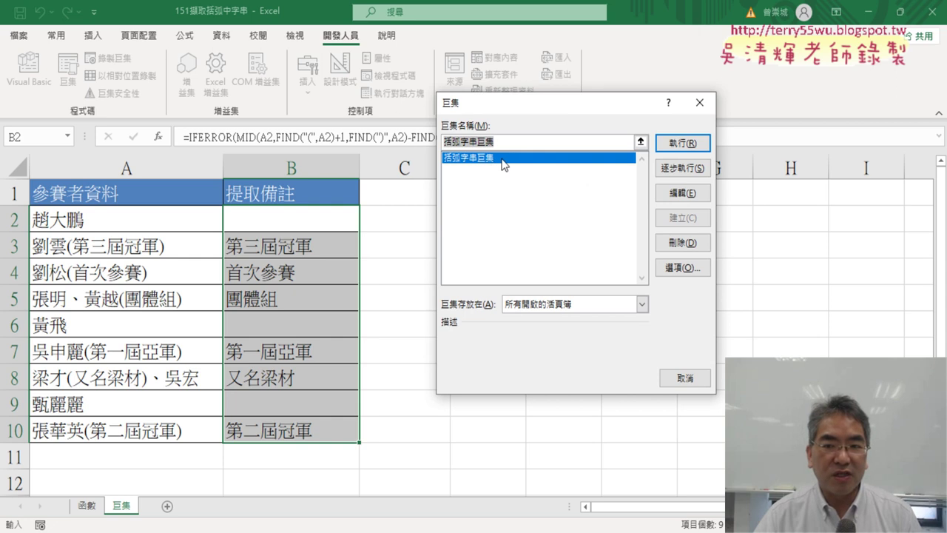
{"action": "left_click", "coordinate": [693, 148]}
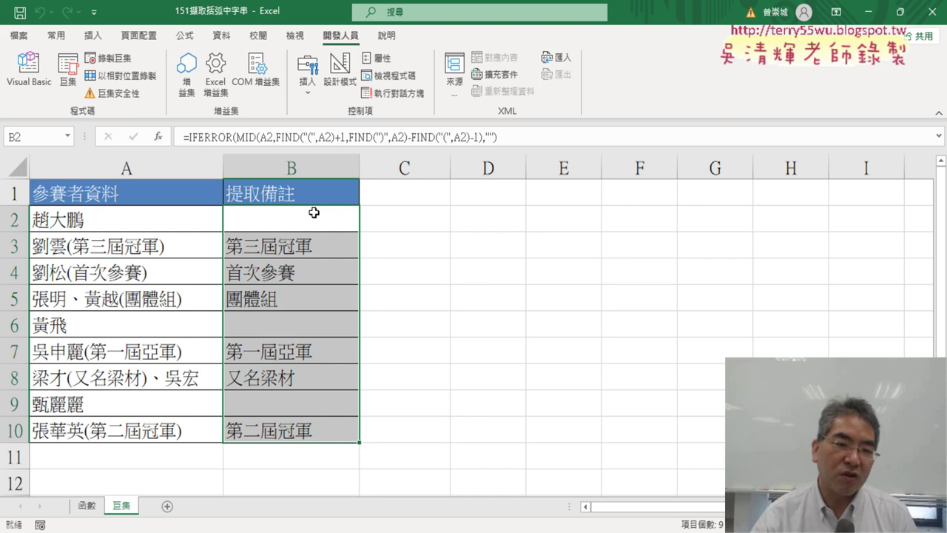
Clear B2:B10 and run 括弧字串巨集 to refill the column.
{"action": "left_click_drag", "start_coordinate": [551, 342], "coordinate": [613, 370]}
{"action": "left_click", "coordinate": [613, 370]}
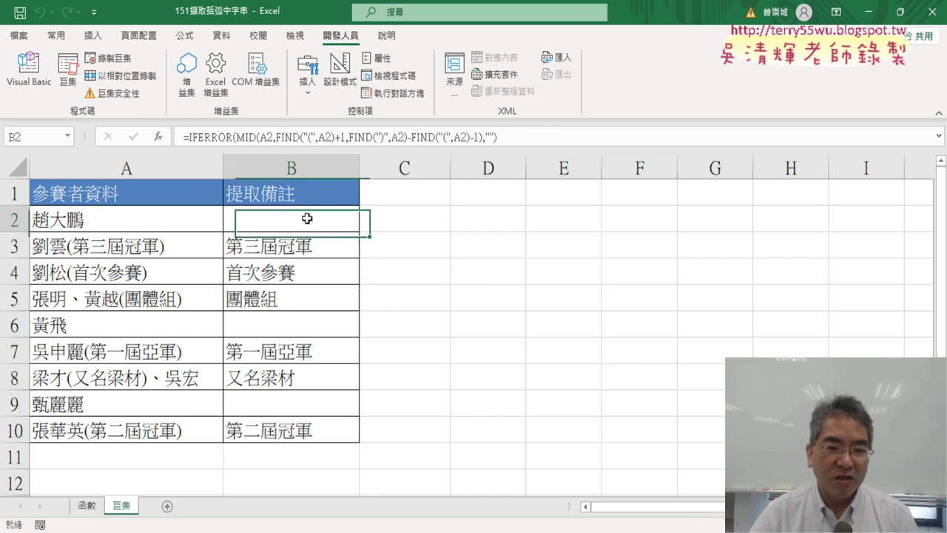
{"action": "left_click_drag", "start_coordinate": [309, 218], "coordinate": [310, 429]}
{"action": "key", "text": "Delete"}
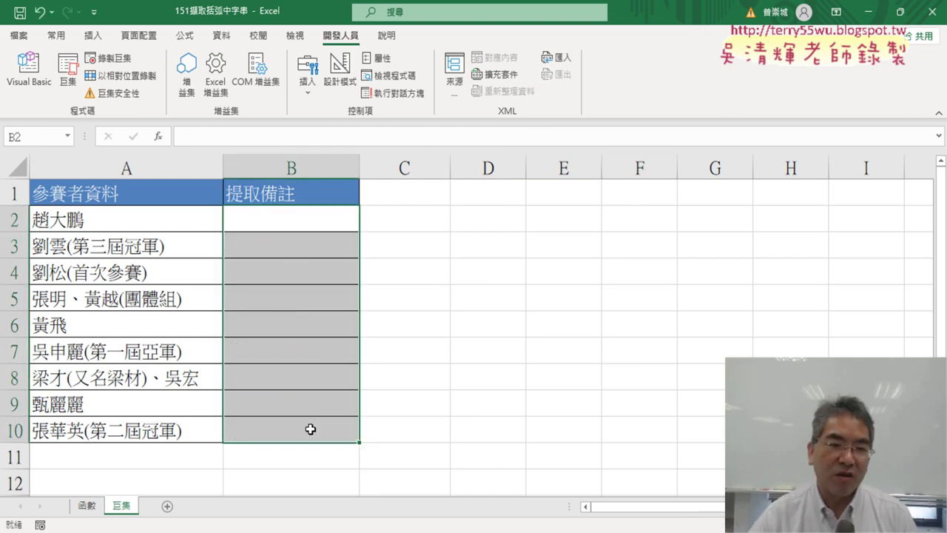
{"action": "left_click", "coordinate": [550, 271]}
{"action": "left_click", "coordinate": [80, 85]}
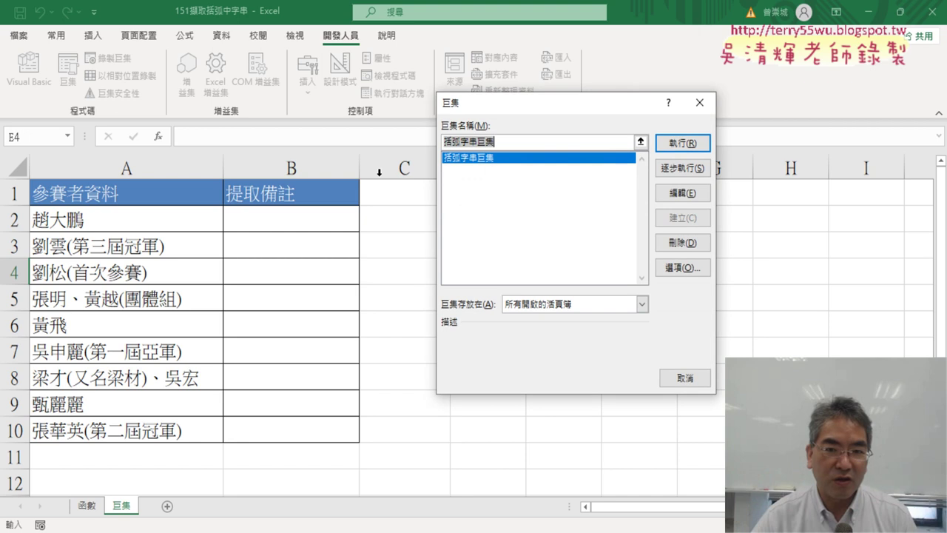
{"action": "left_click", "coordinate": [680, 141]}
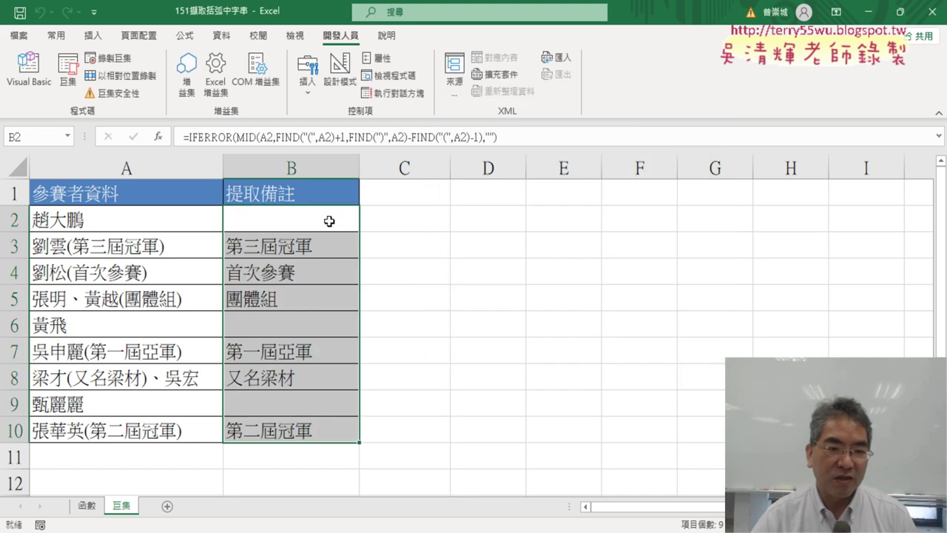
Clear the results once more and rerun the macro to refill B2:B10.
{"action": "key", "text": "Delete"}
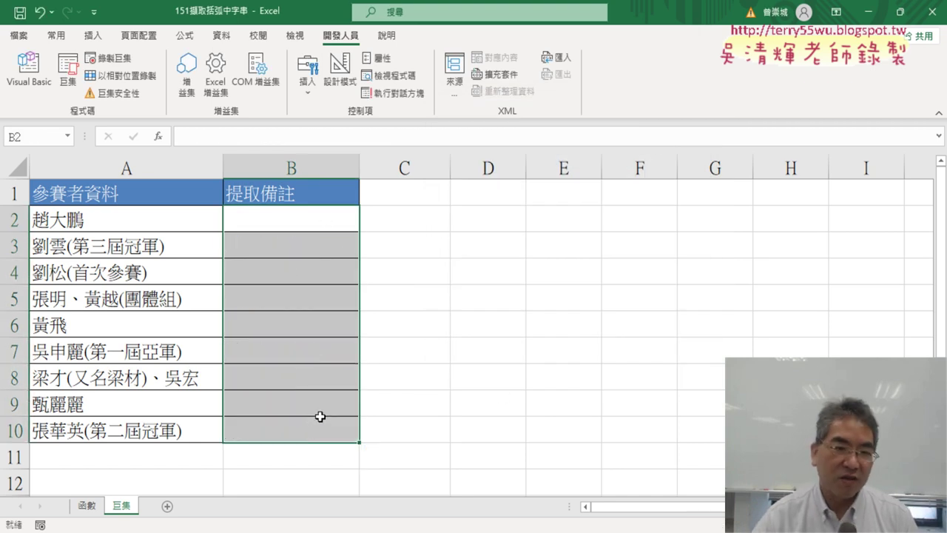
{"action": "left_click", "coordinate": [78, 81]}
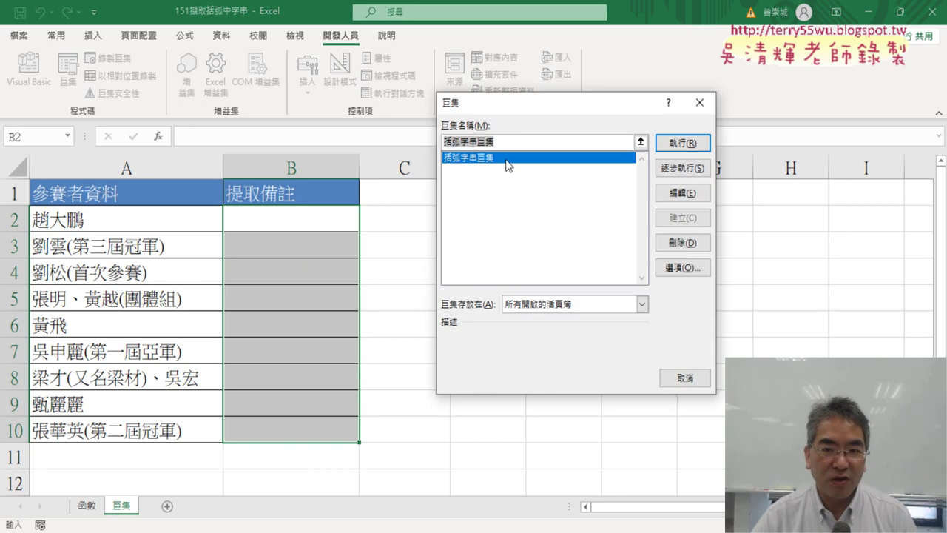
{"action": "left_click", "coordinate": [697, 143]}
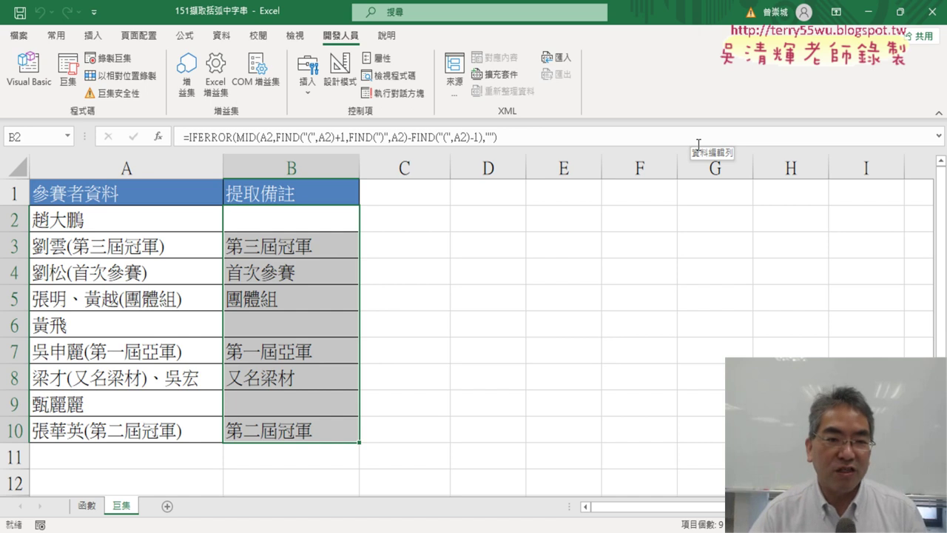
{"action": "left_click", "coordinate": [583, 282]}
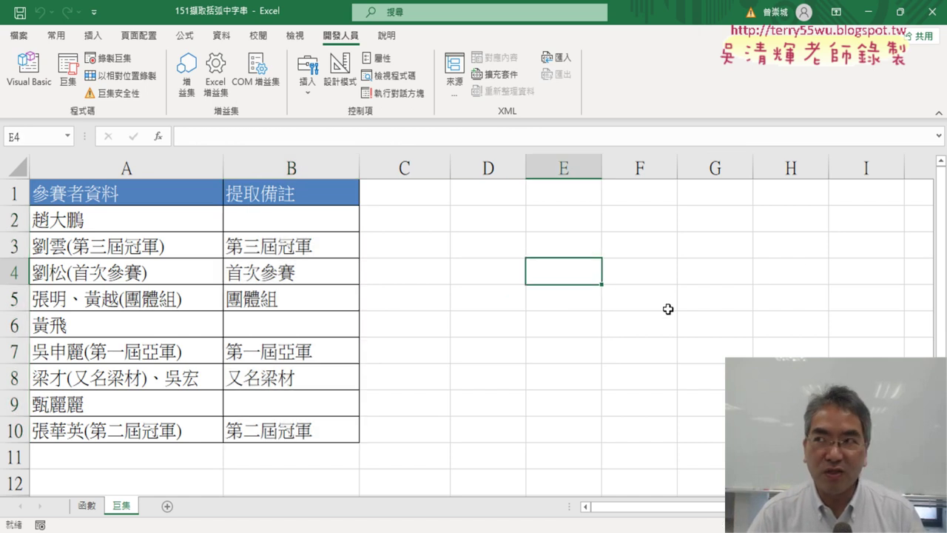
Select the results B2:B10, using a drag and then Ctrl+Shift+Down from B2.
{"action": "left_click", "coordinate": [301, 221]}
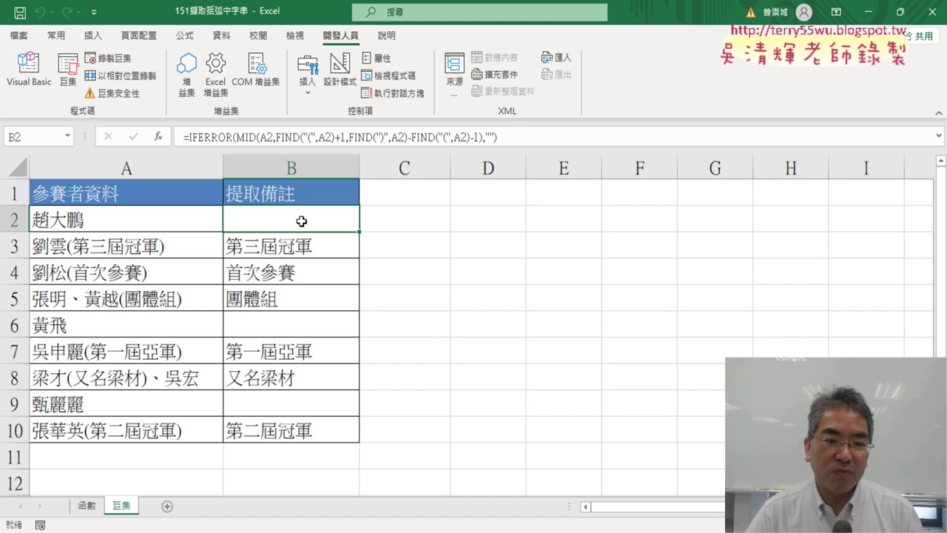
{"action": "mouse_move", "coordinate": [301, 218]}
{"action": "left_mouse_down"}
{"action": "mouse_move", "coordinate": [315, 223]}
{"action": "mouse_move", "coordinate": [313, 431]}
{"action": "left_mouse_up"}
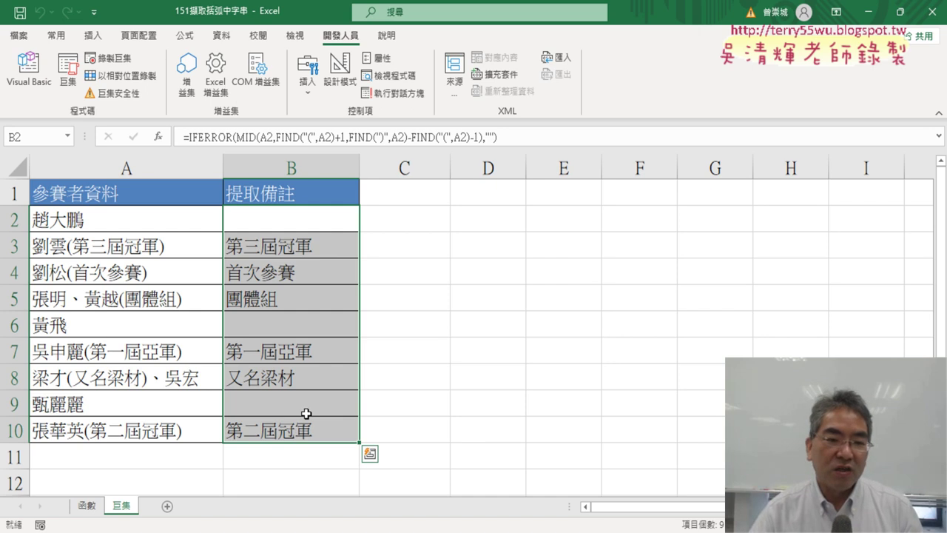
{"action": "left_click", "coordinate": [296, 218]}
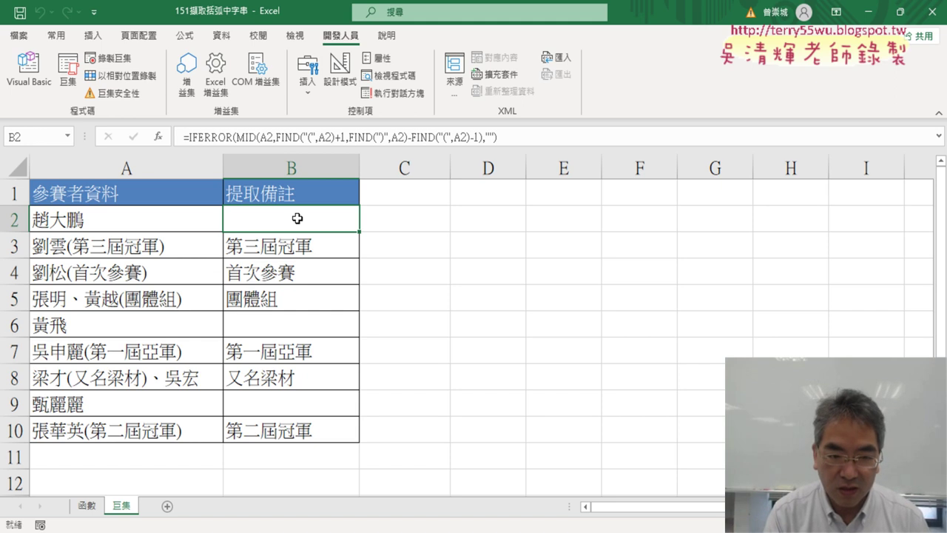
{"action": "key", "text": "ctrl+shift+Down"}
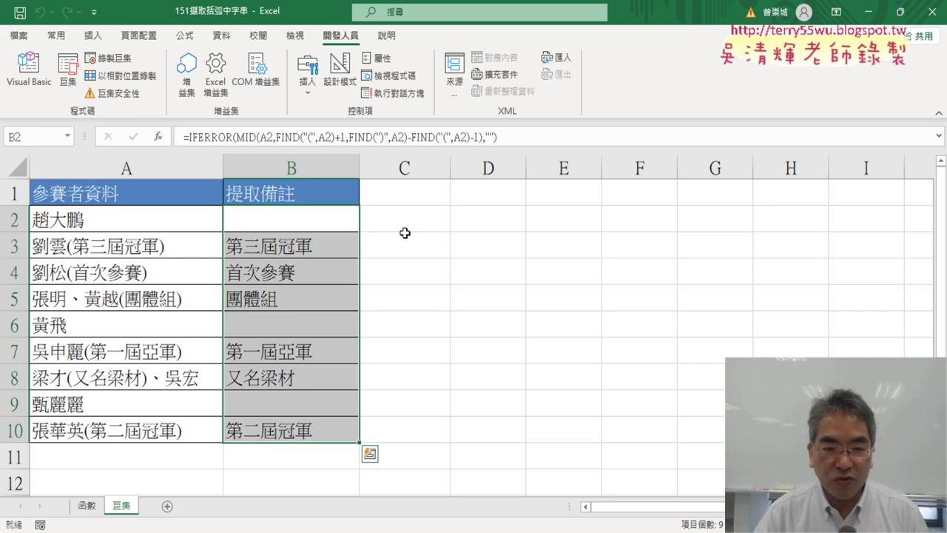
{"action": "left_click", "coordinate": [327, 230]}
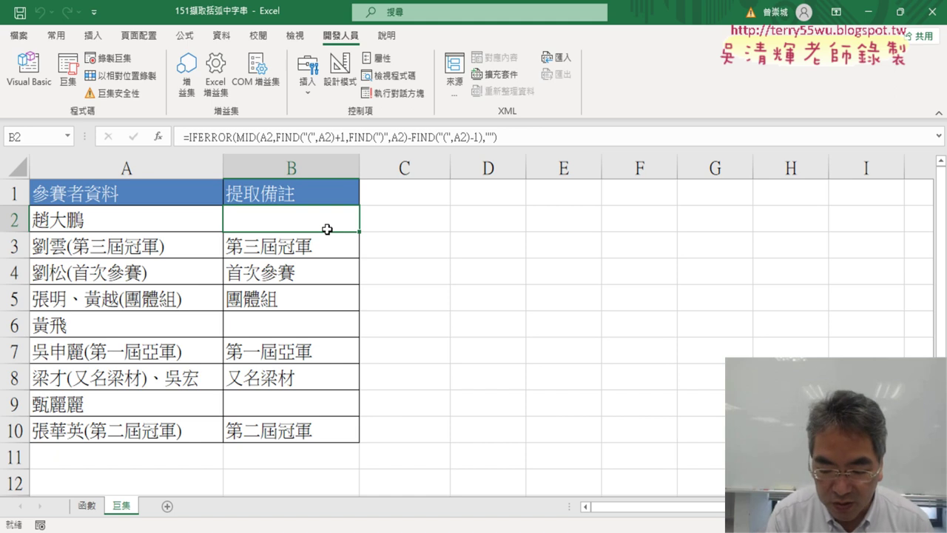
{"action": "key", "text": "ctrl+shift+Down"}
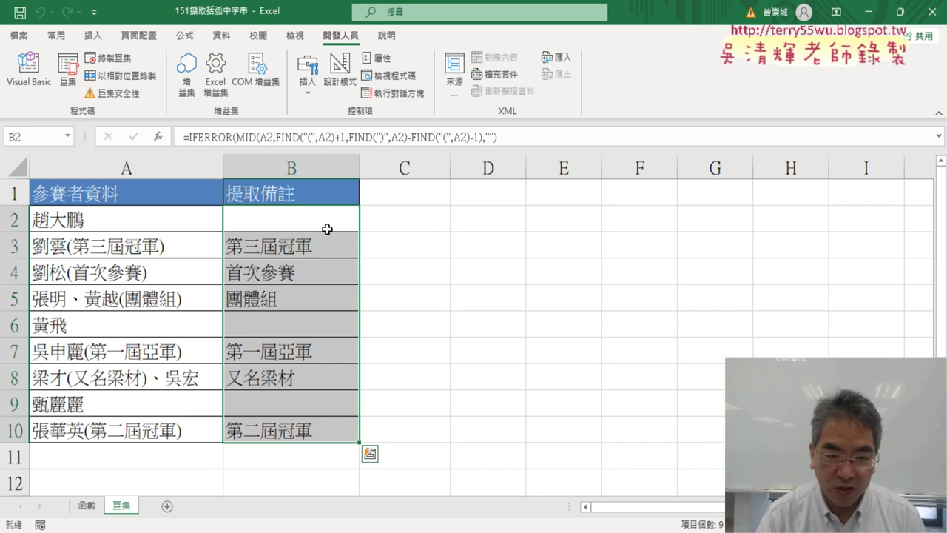
Clear B2:B10 and undo with Ctrl+Z, twice, restoring the IFERROR/MID formulas.
{"action": "key", "text": "Delete"}
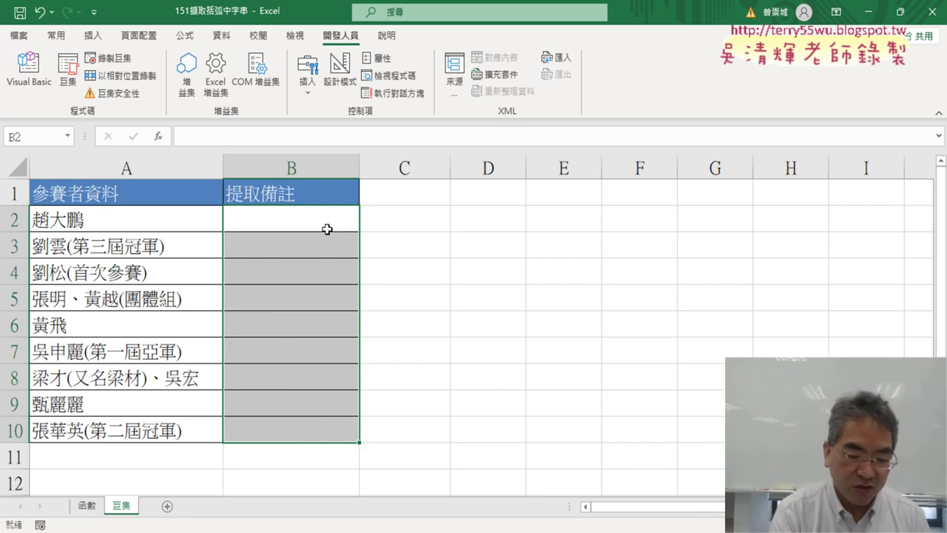
{"action": "key", "text": "ctrl+z"}
{"action": "left_click", "coordinate": [530, 377]}
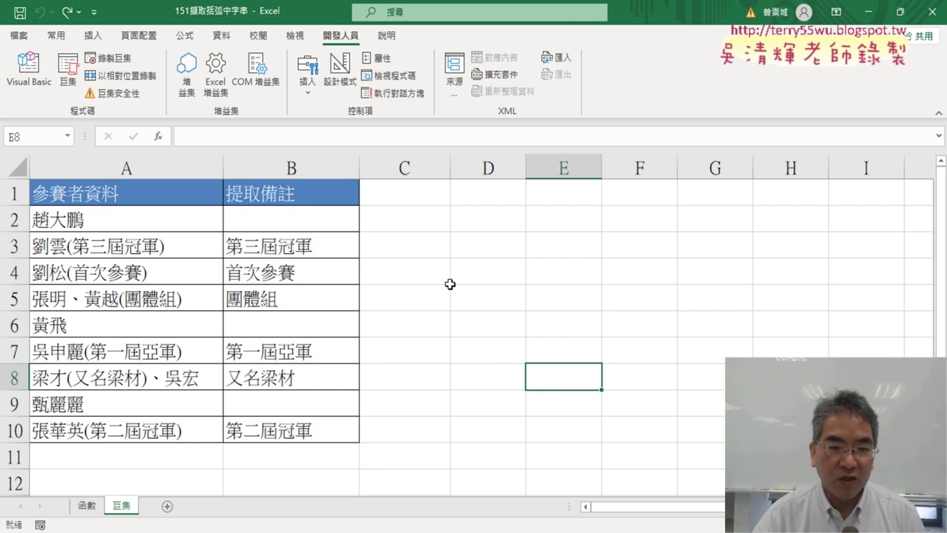
{"action": "left_click", "coordinate": [328, 220]}
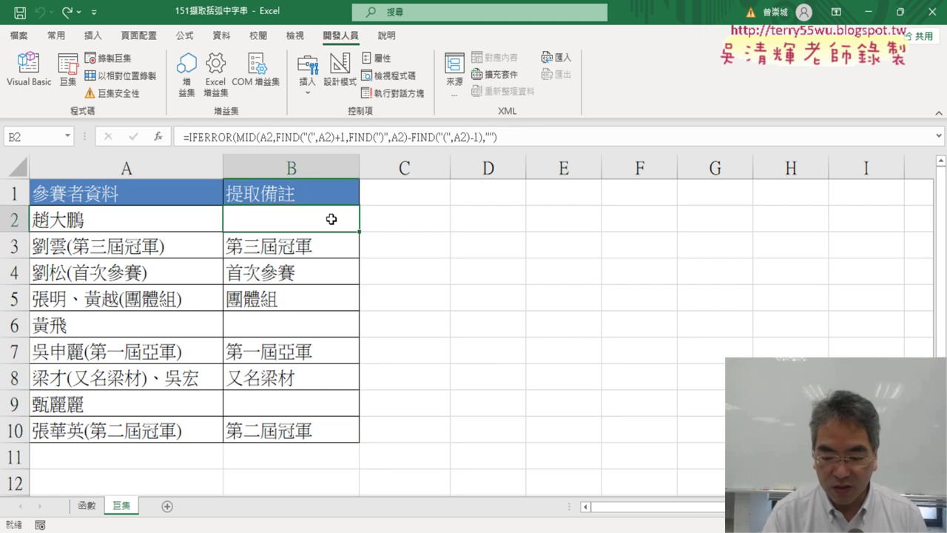
{"action": "key", "text": "ctrl+shift+Down"}
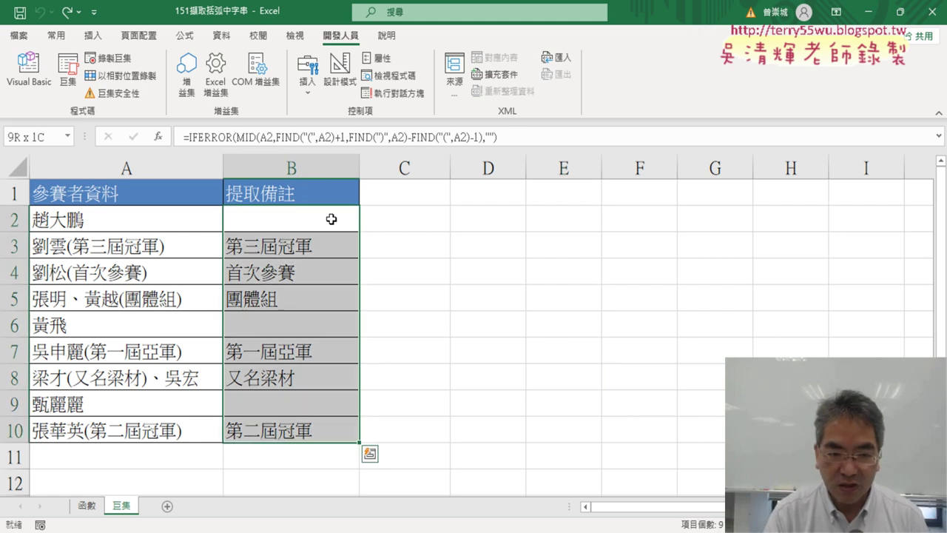
{"action": "key", "text": "Delete"}
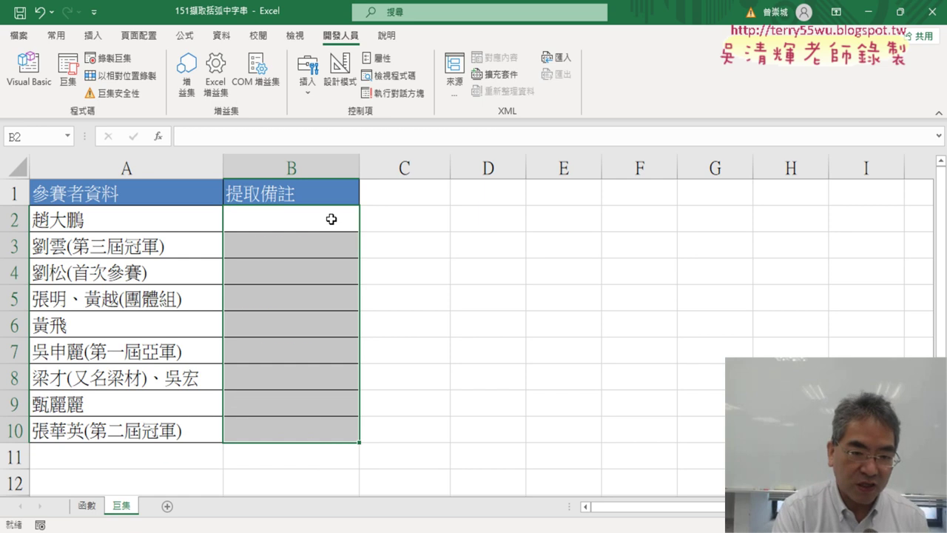
{"action": "key", "text": "ctrl+z"}
Start recording a new macro named 清除巨集.
{"action": "left_click", "coordinate": [530, 274]}
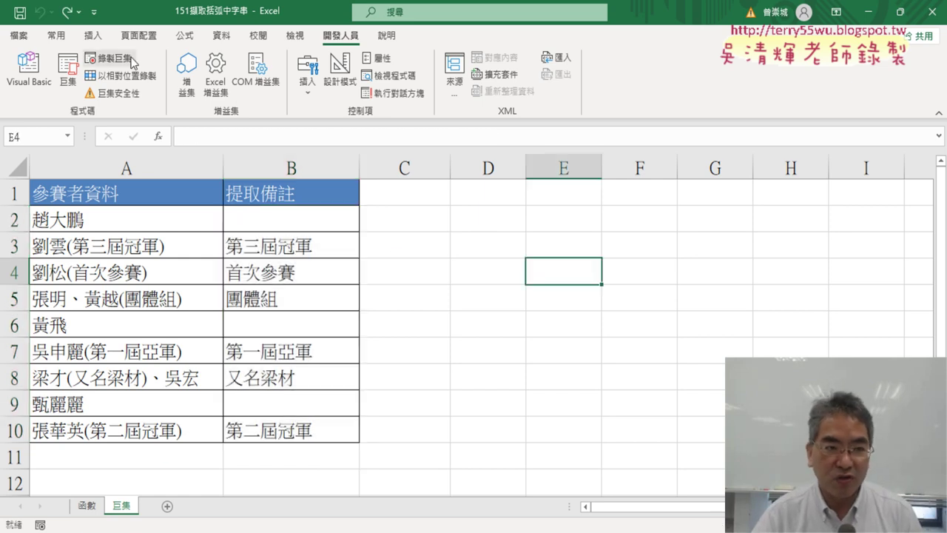
{"action": "left_click", "coordinate": [108, 58]}
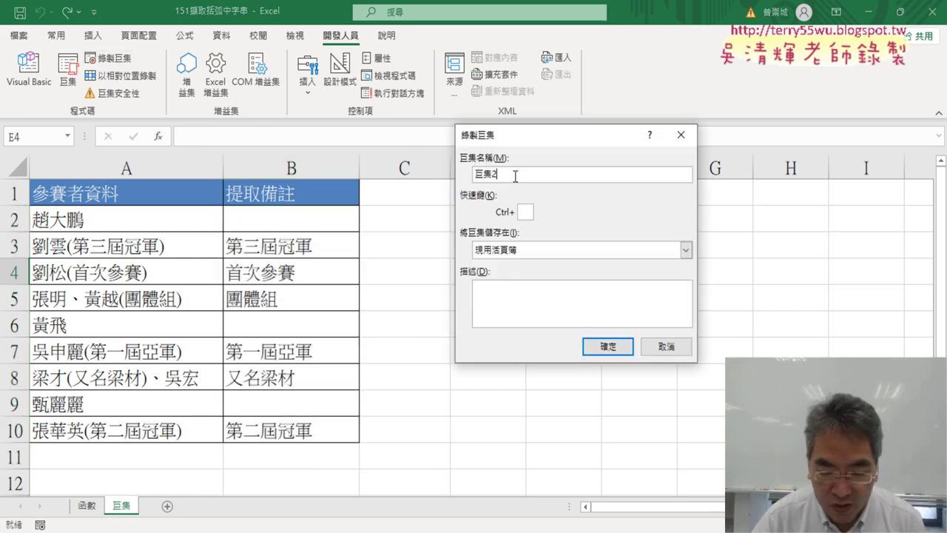
{"action": "key", "text": "BackSpace"}
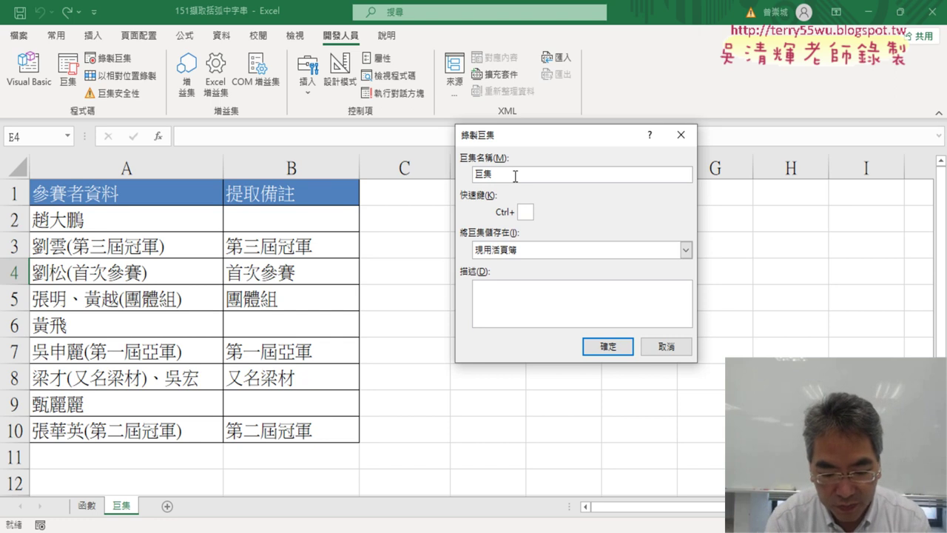
{"action": "key", "text": "Home"}
{"action": "type", "text": "ㄑㄧㄥ清ㄨ"}
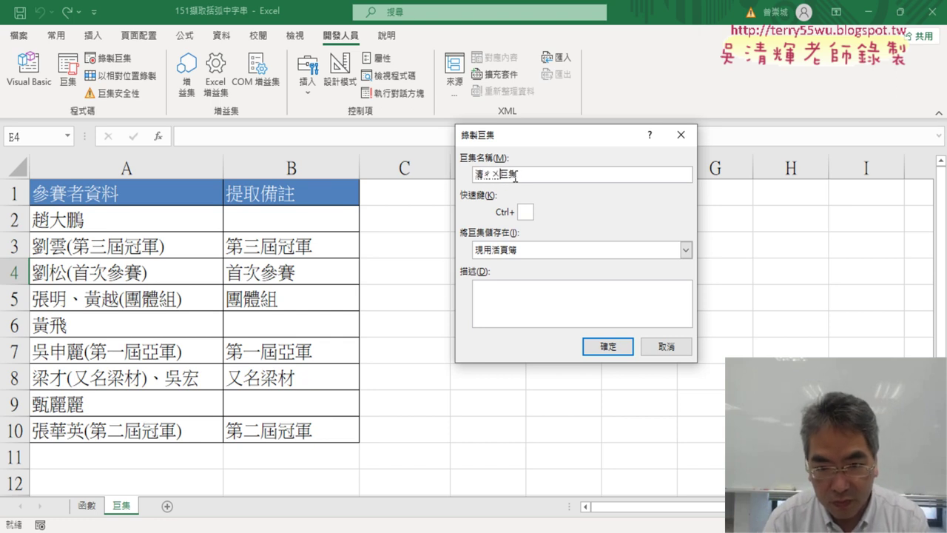
{"action": "left_click", "coordinate": [611, 351]}
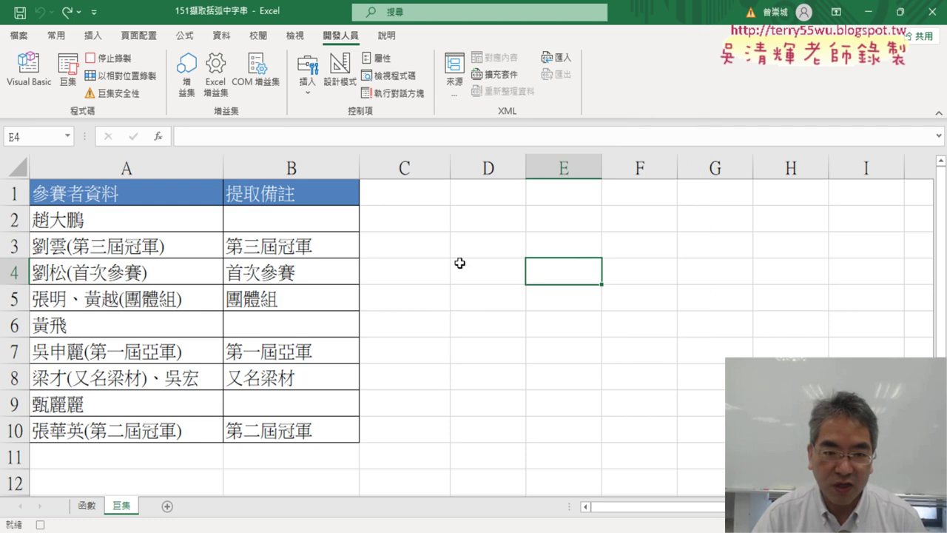
Select B2:B10, delete its contents and stop recording.
{"action": "left_click", "coordinate": [312, 223]}
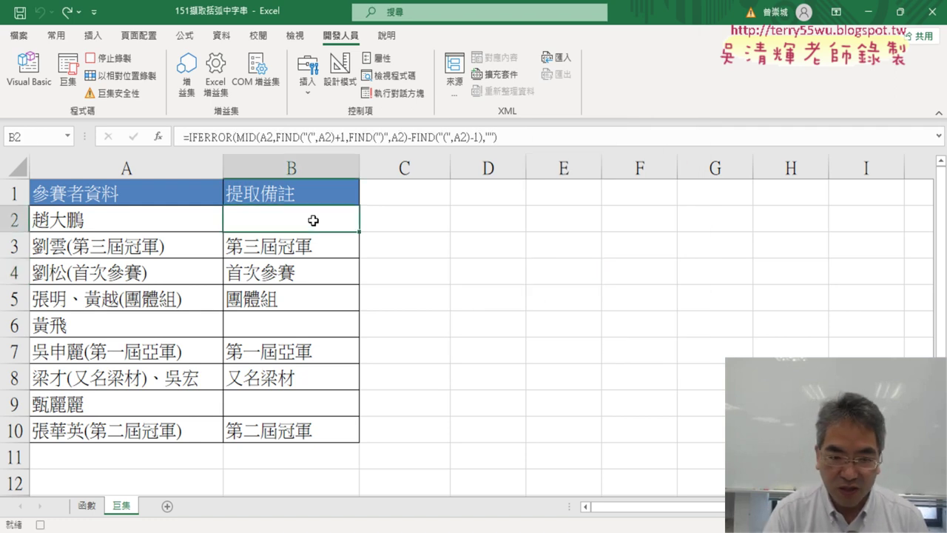
{"action": "key", "text": "ctrl+shift+Down"}
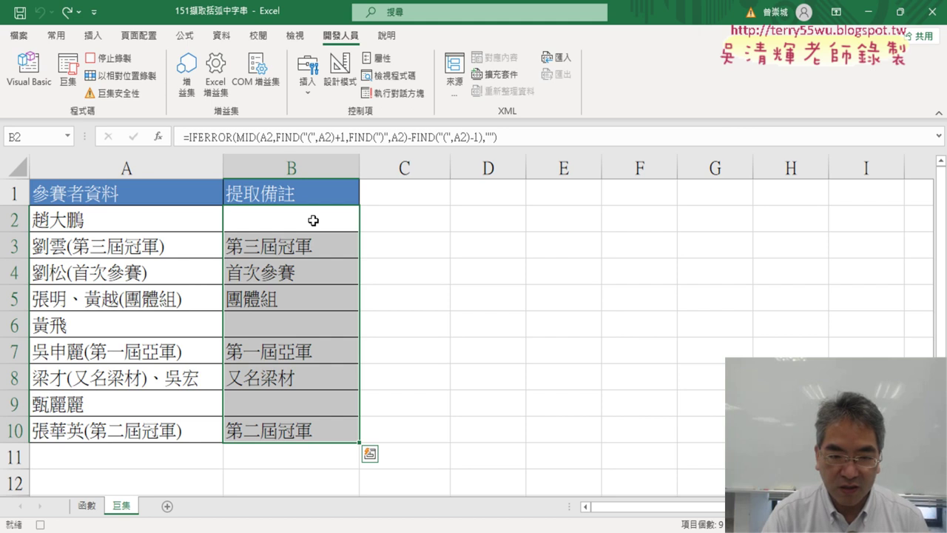
{"action": "key", "text": "Delete"}
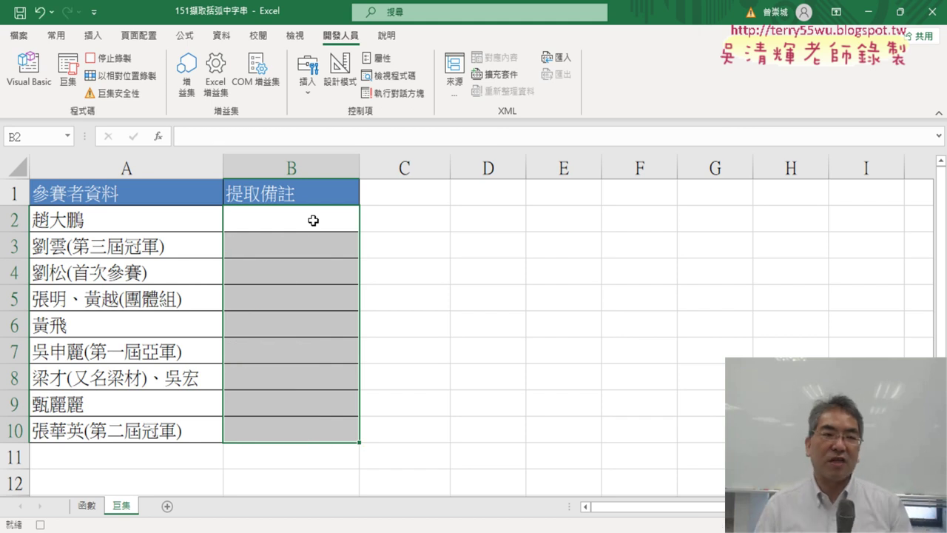
{"action": "left_click", "coordinate": [113, 61]}
Run 括弧字串巨集, then 清除巨集, then 括弧字串巨集 again from the Macros dialog.
{"action": "left_click", "coordinate": [68, 70]}
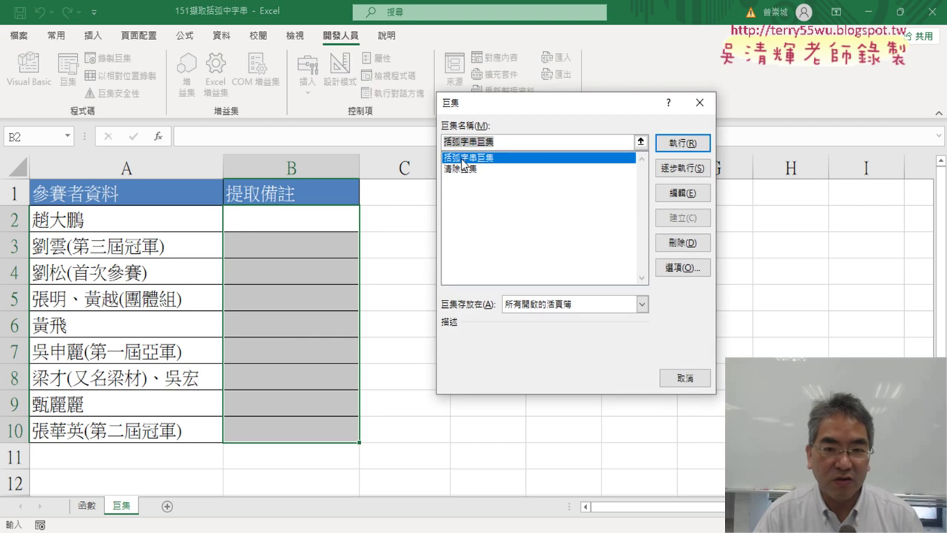
{"action": "left_click", "coordinate": [689, 143]}
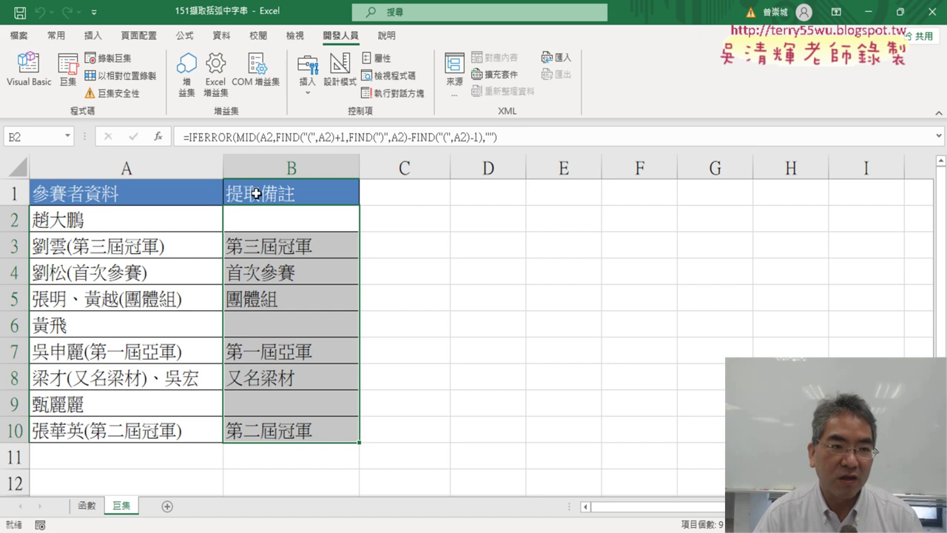
{"action": "left_click", "coordinate": [68, 71]}
{"action": "left_click", "coordinate": [466, 169]}
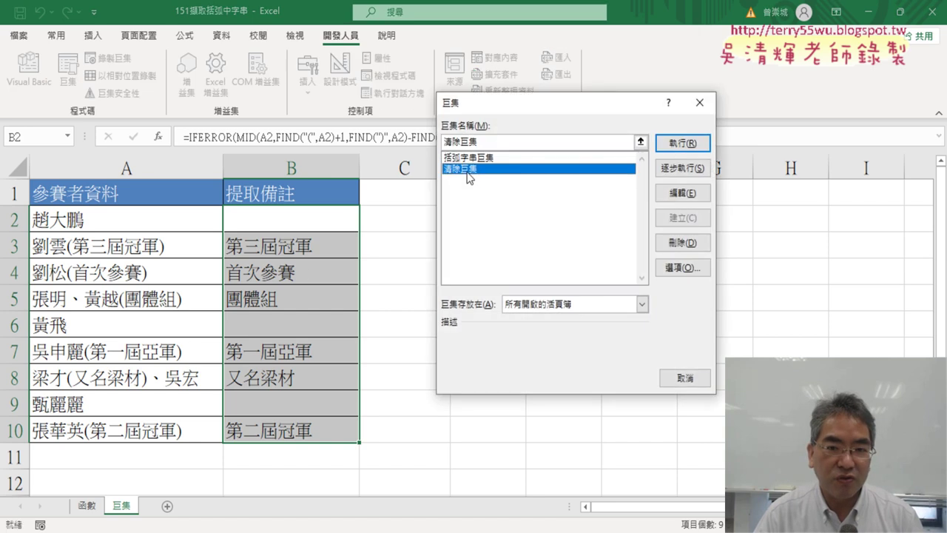
{"action": "left_click", "coordinate": [688, 142]}
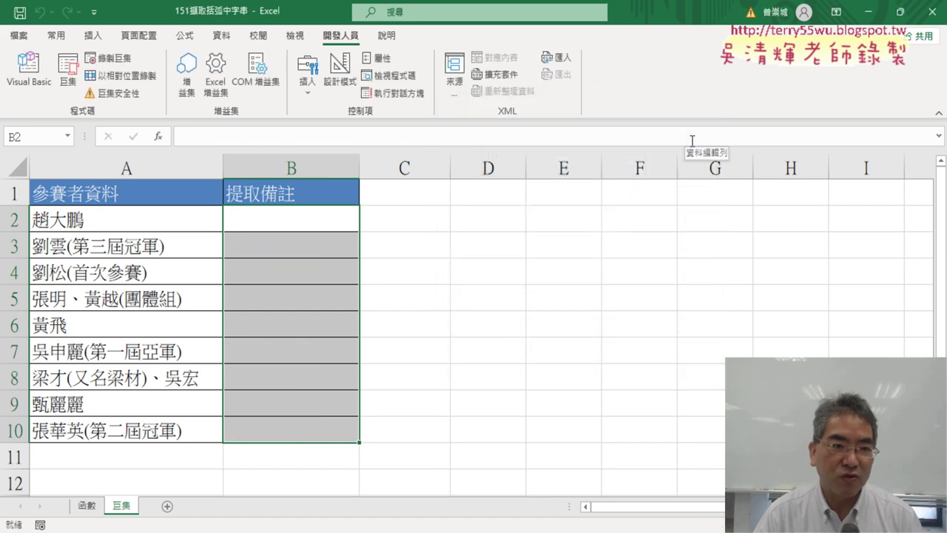
{"action": "left_click", "coordinate": [68, 71]}
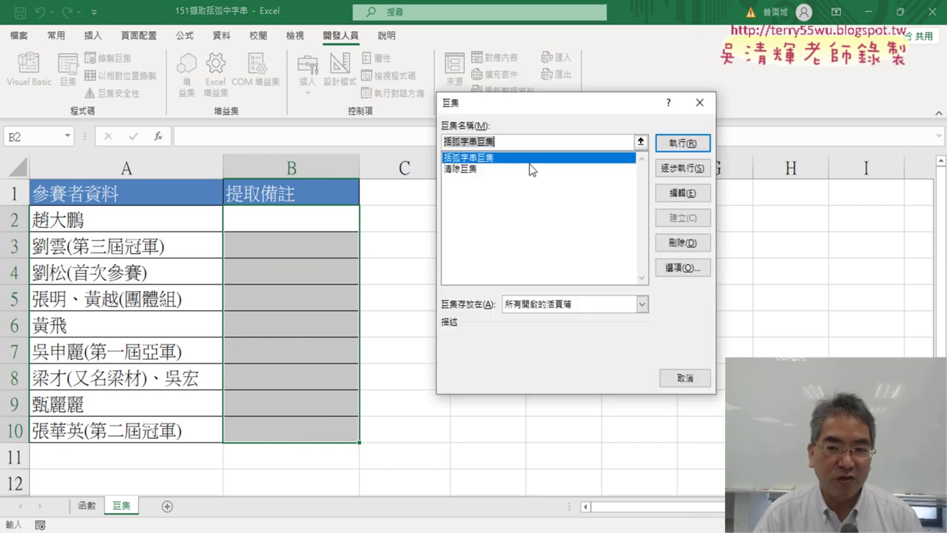
{"action": "left_click", "coordinate": [679, 143]}
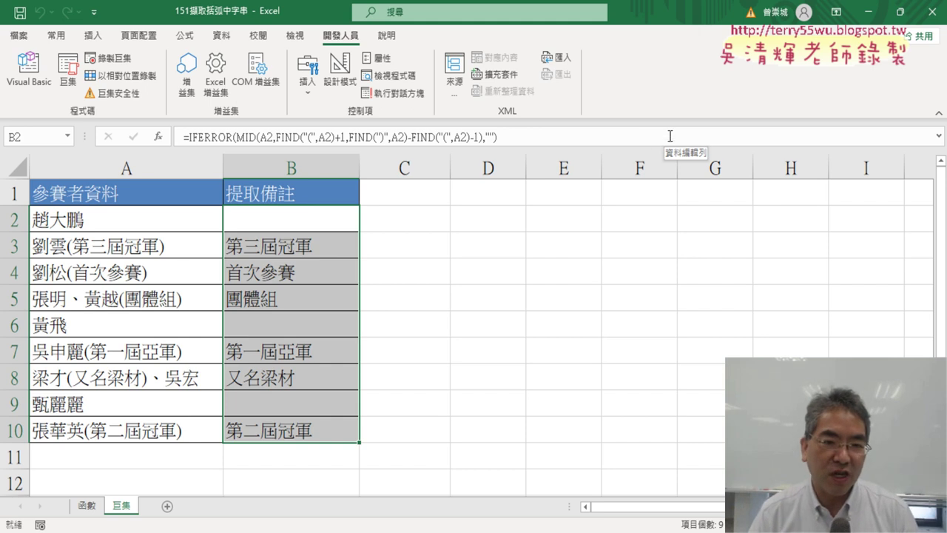
{"action": "left_click", "coordinate": [88, 506]}
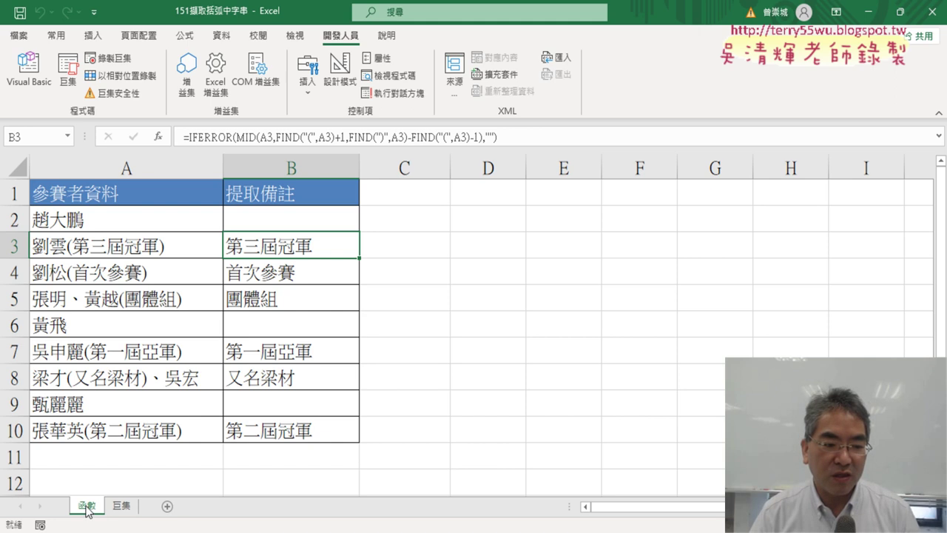
{"action": "double_click", "coordinate": [87, 507]}
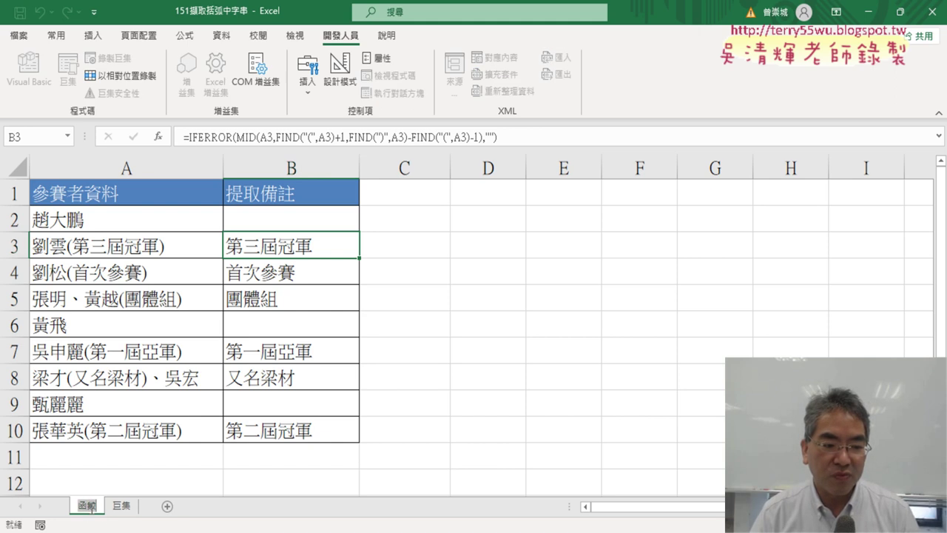
{"action": "left_click", "coordinate": [118, 511]}
{"action": "left_click", "coordinate": [88, 510]}
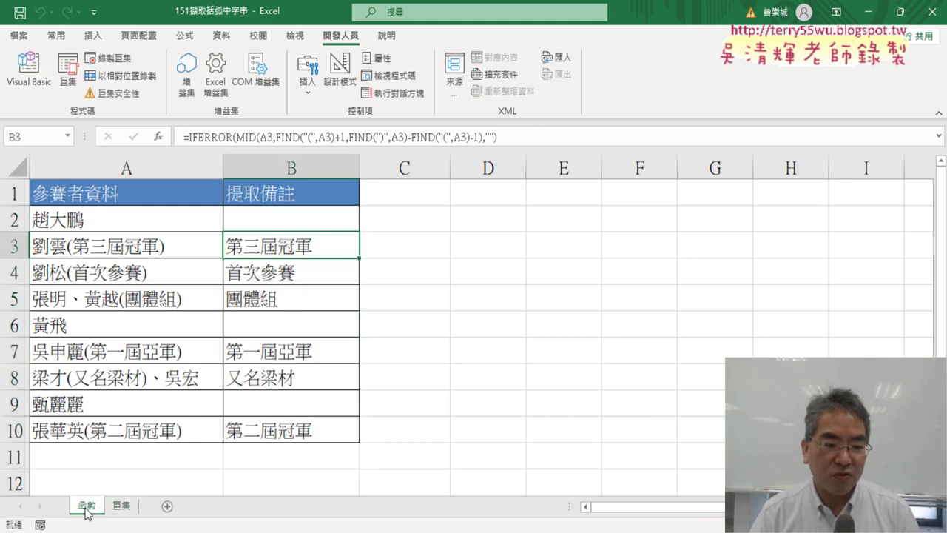
{"action": "left_click_drag", "start_coordinate": [89, 510], "coordinate": [132, 511]}
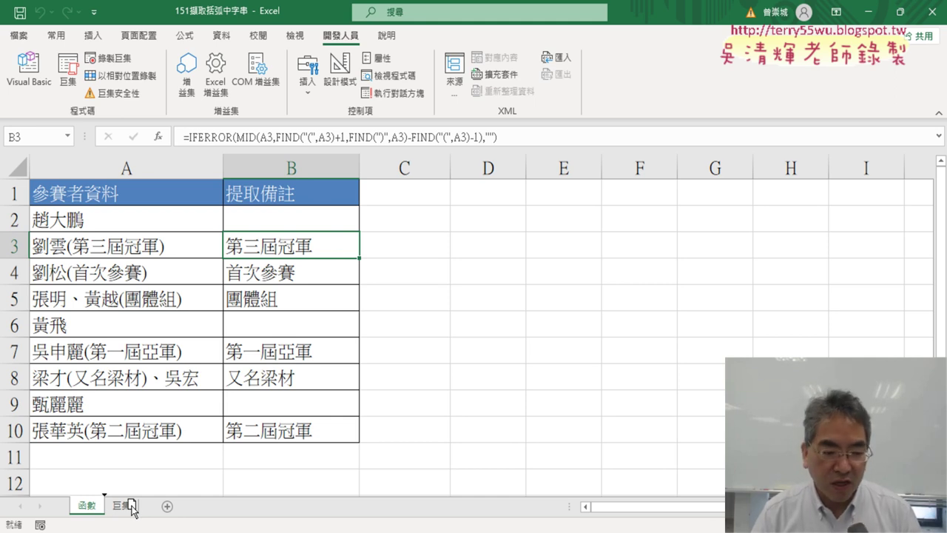
{"action": "left_click_drag", "start_coordinate": [132, 509], "coordinate": [131, 511]}
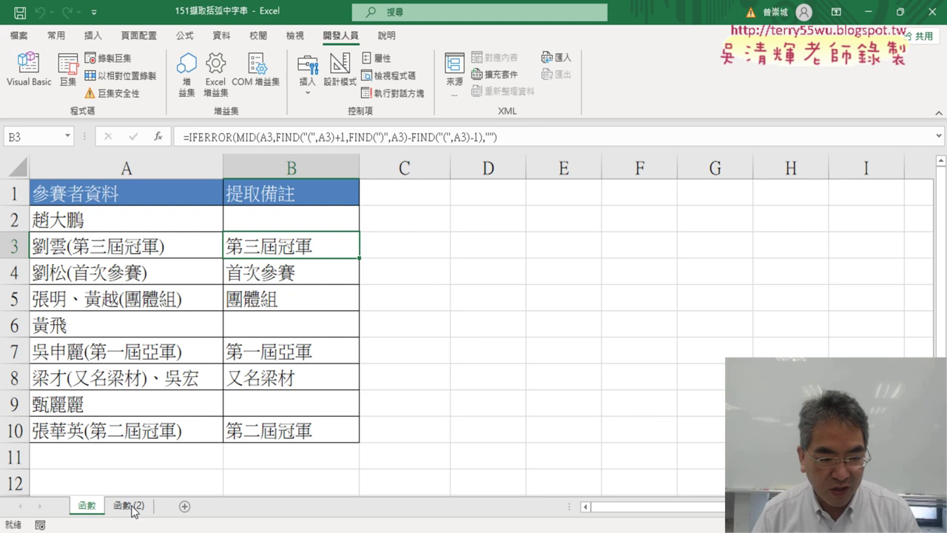
{"action": "right_click", "coordinate": [146, 511]}
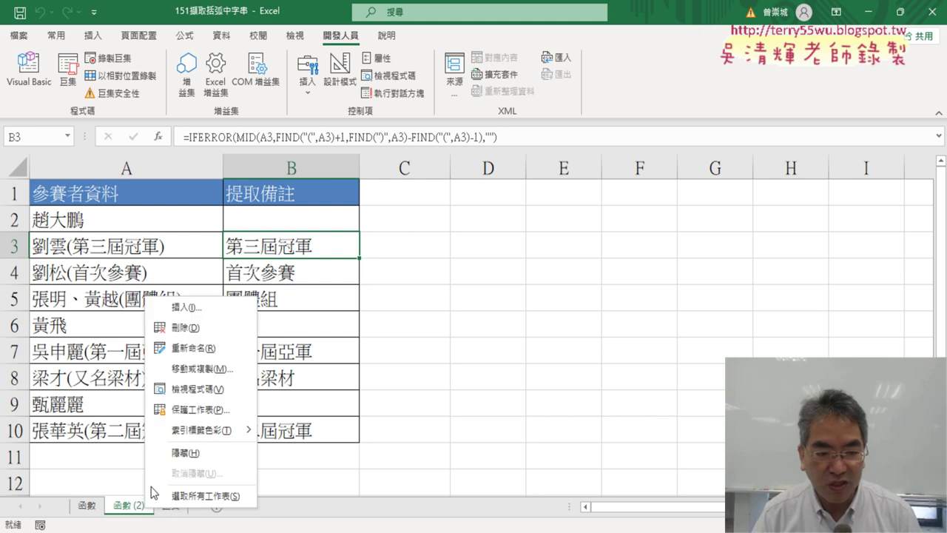
{"action": "left_click", "coordinate": [244, 328]}
{"action": "left_click", "coordinate": [443, 315]}
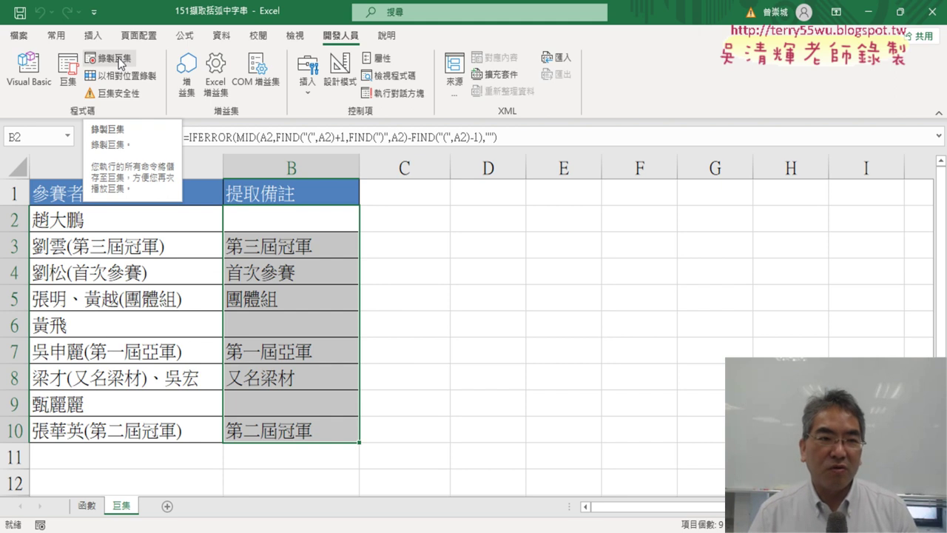
{"action": "left_click", "coordinate": [68, 74]}
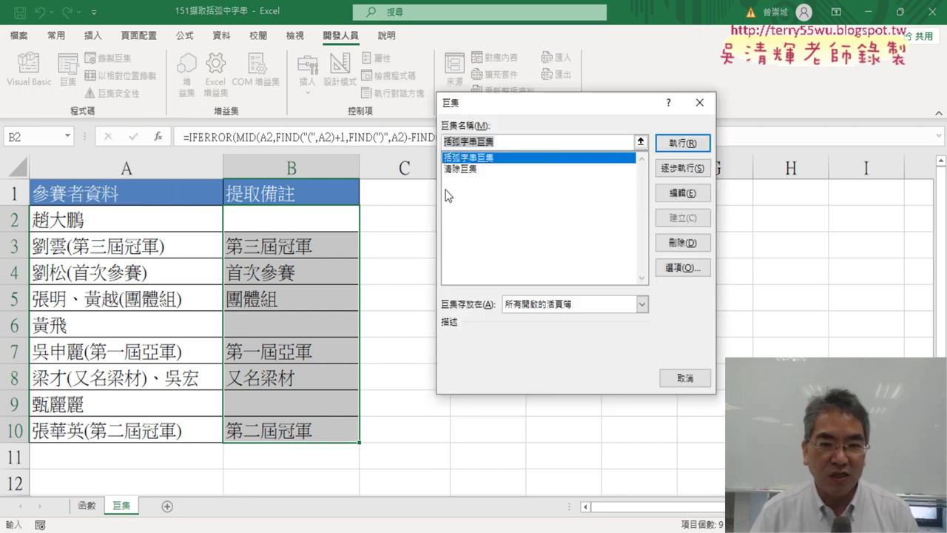
{"action": "left_click", "coordinate": [497, 169]}
{"action": "left_click", "coordinate": [681, 143]}
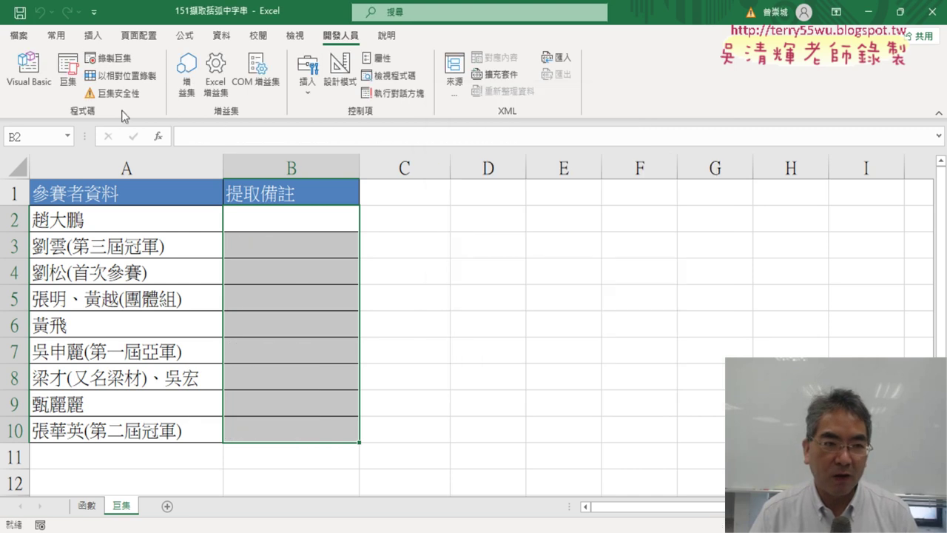
{"action": "left_click", "coordinate": [65, 74]}
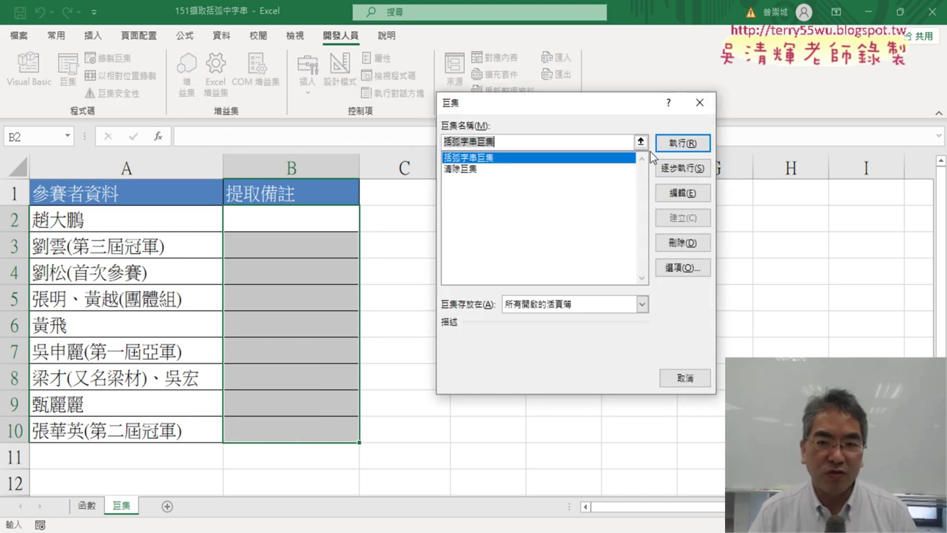
{"action": "left_click", "coordinate": [677, 144]}
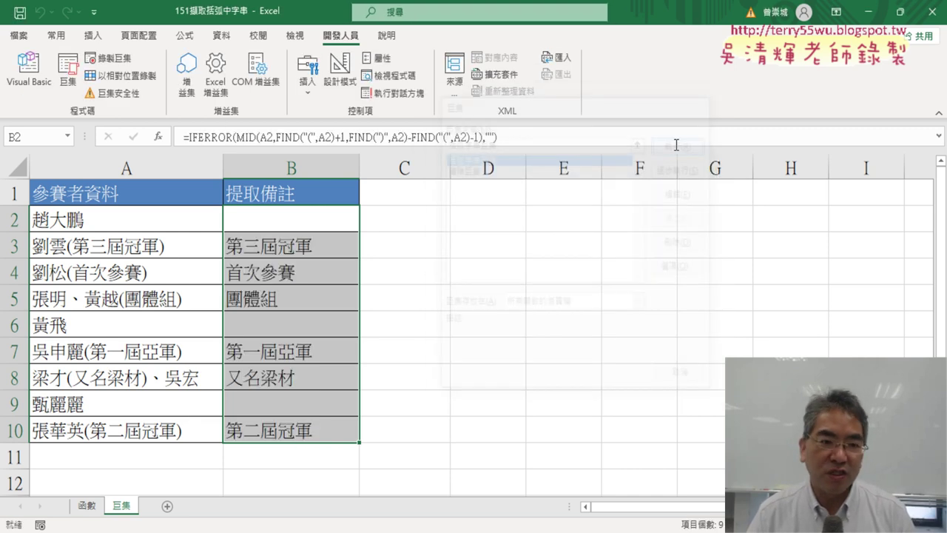